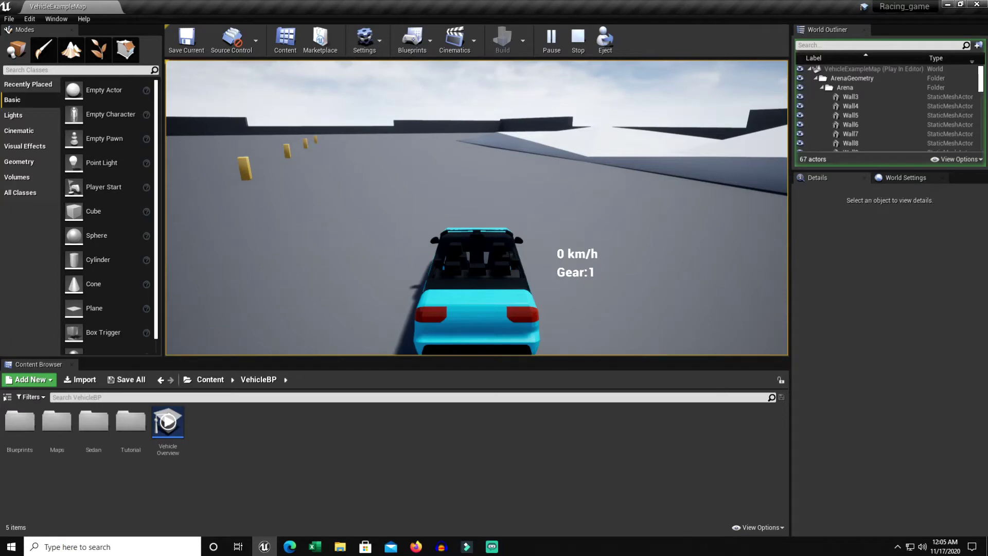
# - Test-drive the car around the arena in the running game, past the yellow pillars and around toward the ramp
pyautogui.press('w')
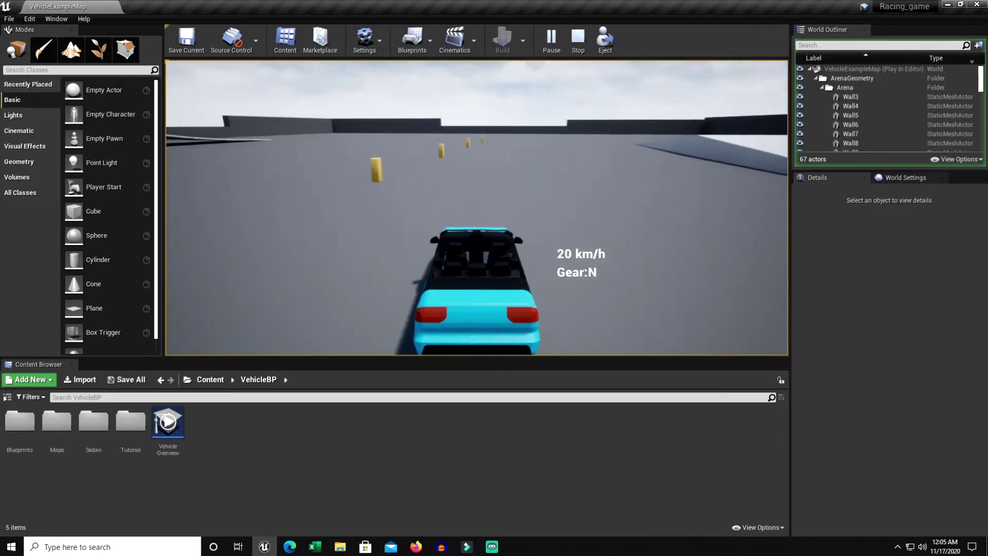
pyautogui.press('w')
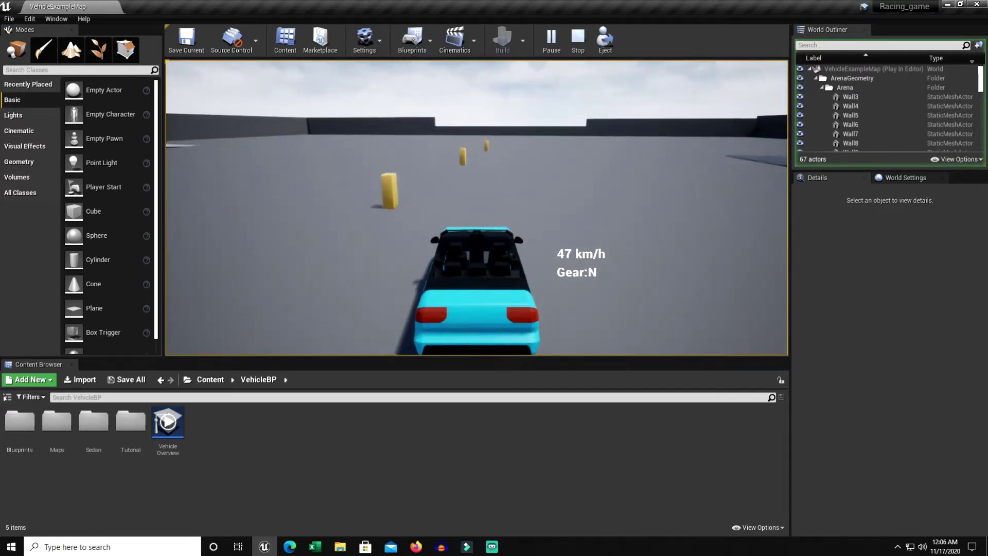
pyautogui.press('w')
pyautogui.press('a')
pyautogui.press('d')
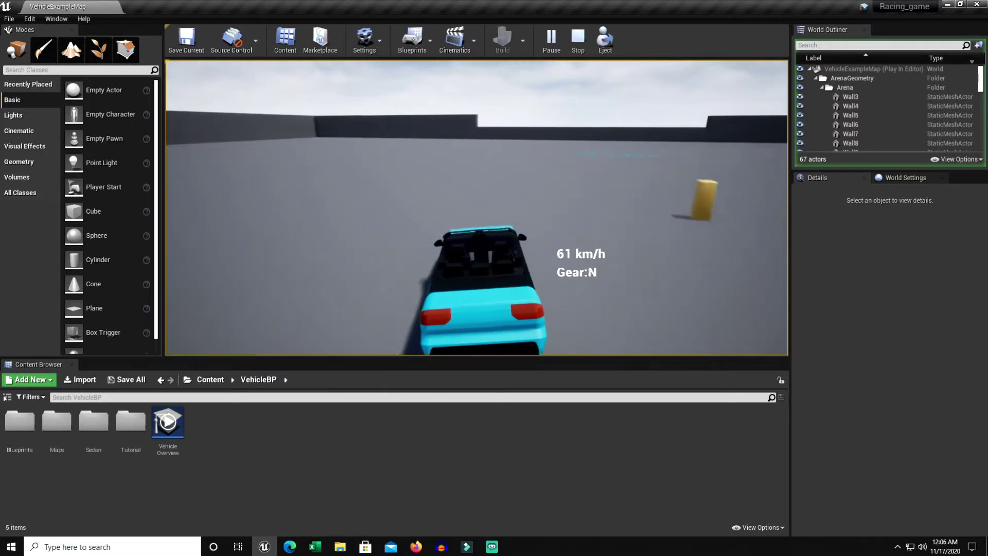
pyautogui.press('w')
pyautogui.press('d')
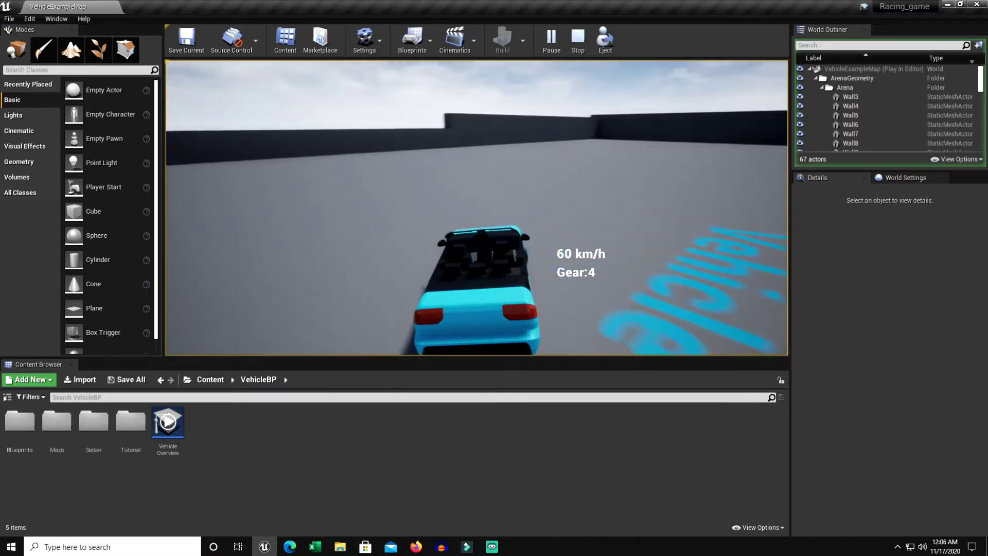
pyautogui.press('d')
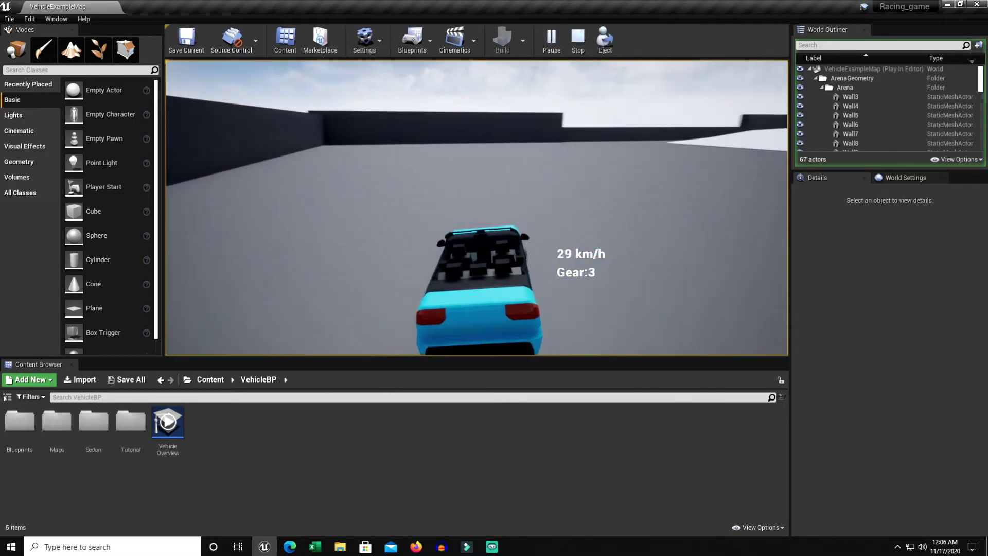
pyautogui.press('d')
pyautogui.press('w')
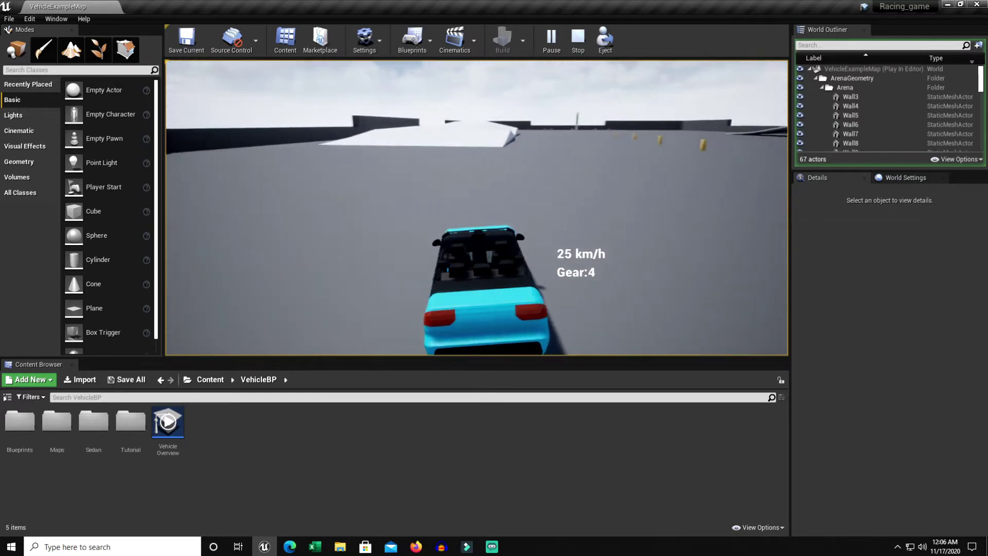
pyautogui.press('a')
pyautogui.press('w')
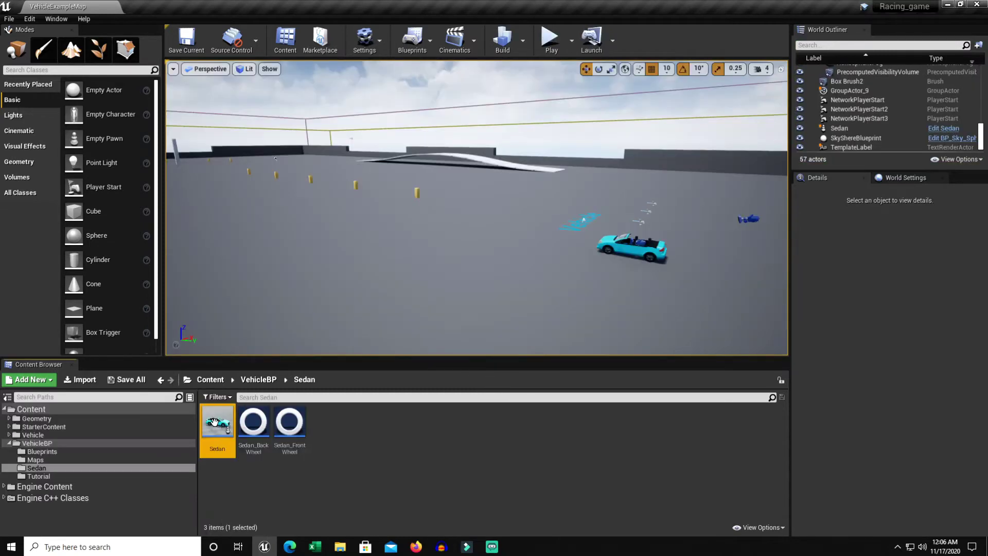
# - Open the Sedan blueprint, dock it beside the level, and examine the Throttle input and Update groups in its Event Graph
pyautogui.doubleClick(217, 424)
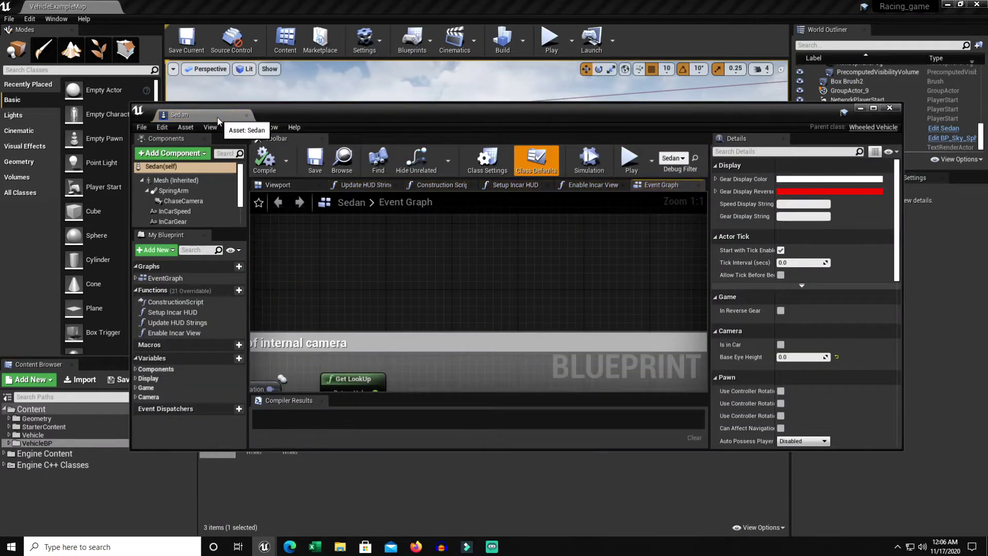
pyautogui.moveTo(217, 117); pyautogui.dragTo(219, 6)
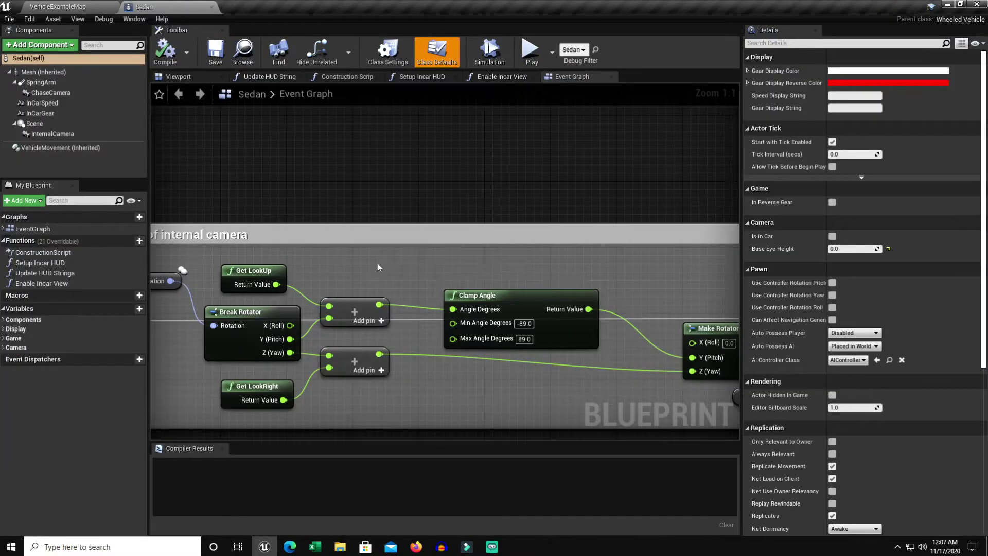
pyautogui.scroll(-5, 378, 267)
pyautogui.moveTo(378, 267); pyautogui.dragTo(663, 333, button='right')
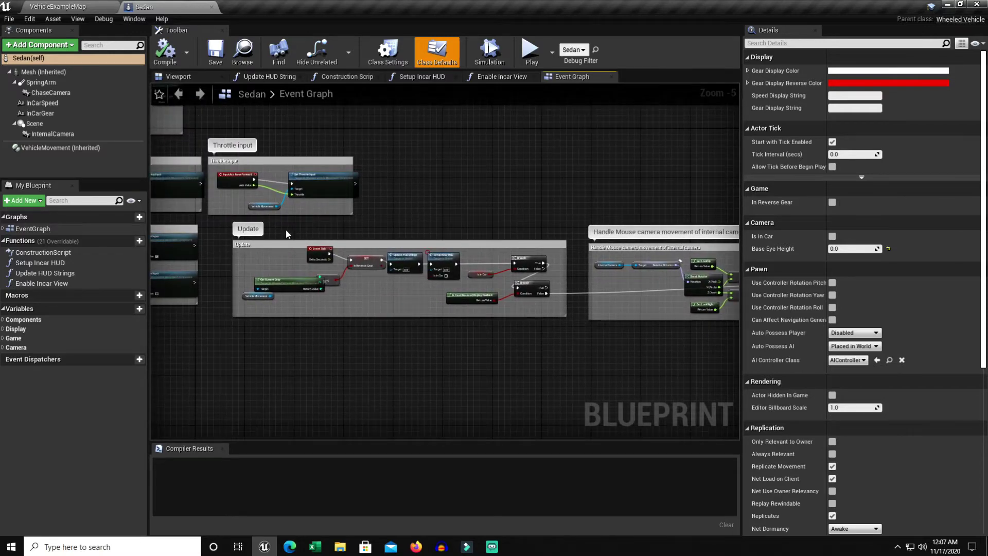
pyautogui.scroll(5, 234, 195)
pyautogui.moveTo(227, 189); pyautogui.dragTo(314, 260, button='right')
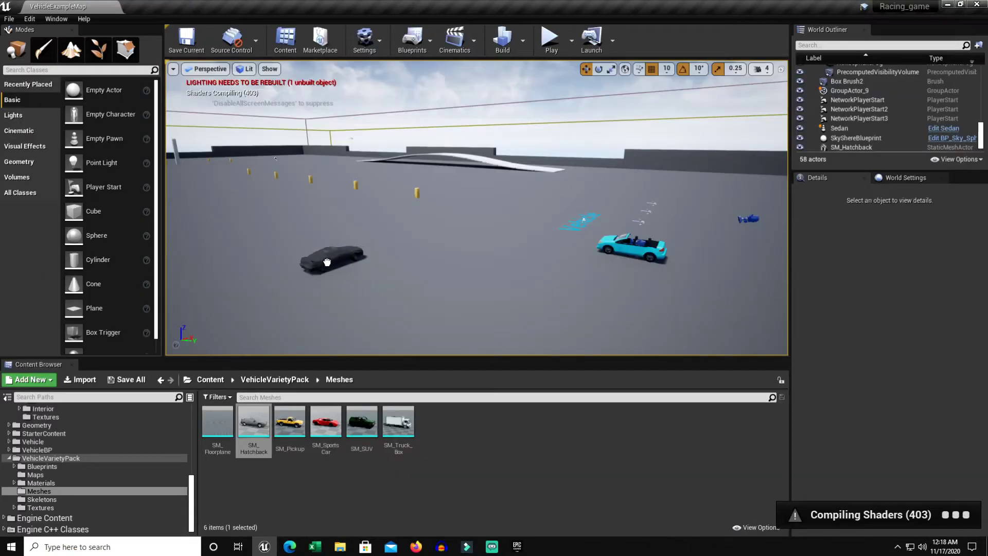
# - Place the SM_Hatchback mesh on the arena floor away from the cyan sedan and frame it in the viewport
pyautogui.moveTo(334, 263); pyautogui.dragTo(363, 283)
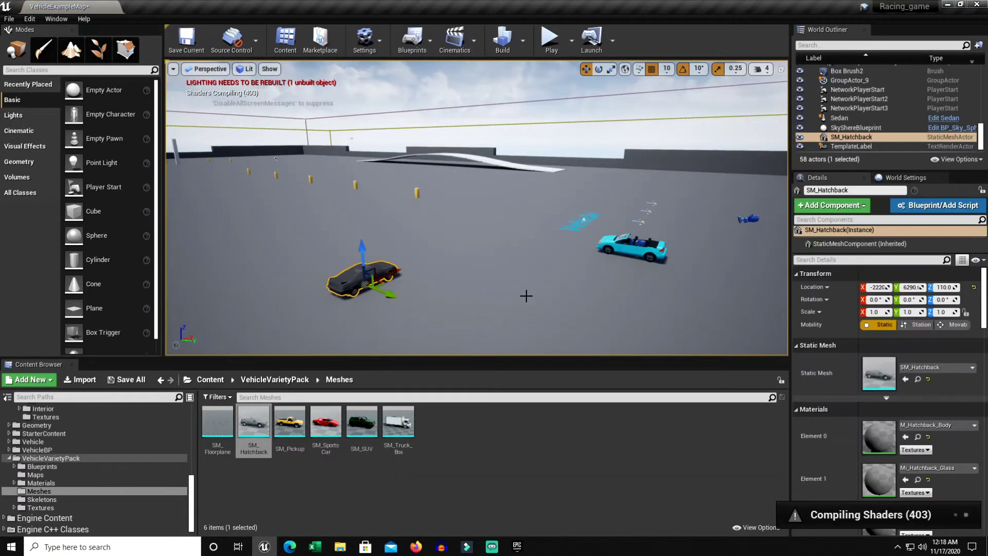
pyautogui.press('f')
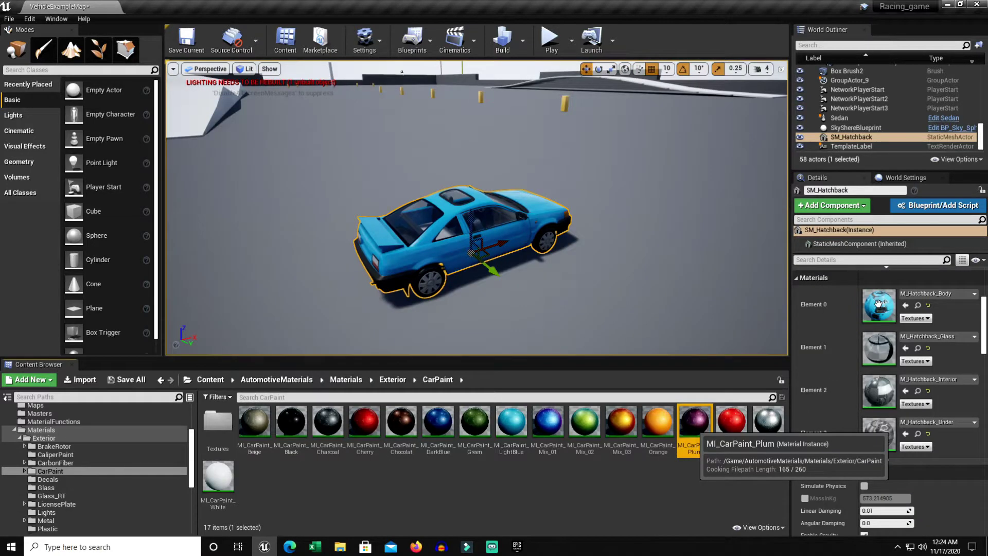
# - Apply the MI_CarPaint_Plum material to the hatchback's body (Element 0) and inspect the repainted car from the front
pyautogui.moveTo(877, 303); pyautogui.dragTo(878, 305)
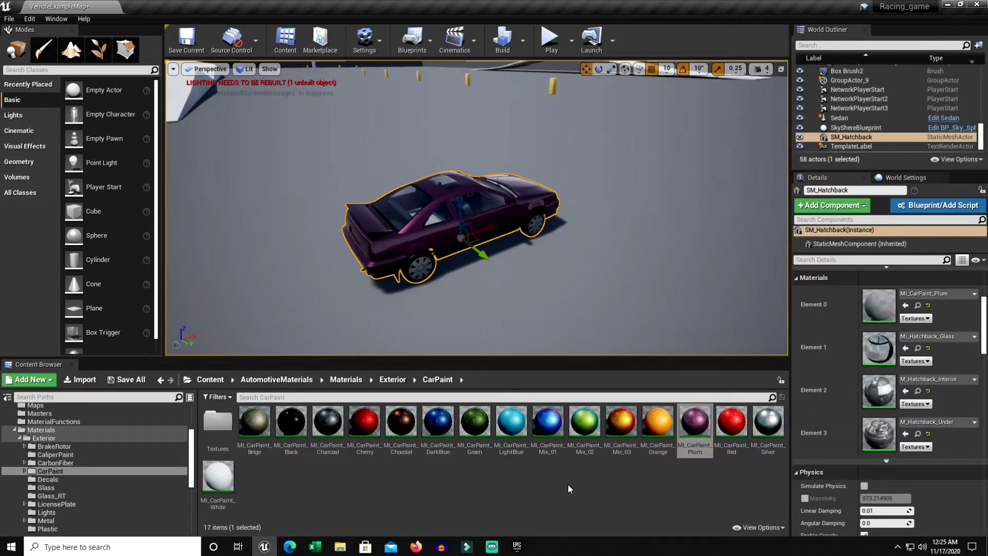
pyautogui.click(544, 287)
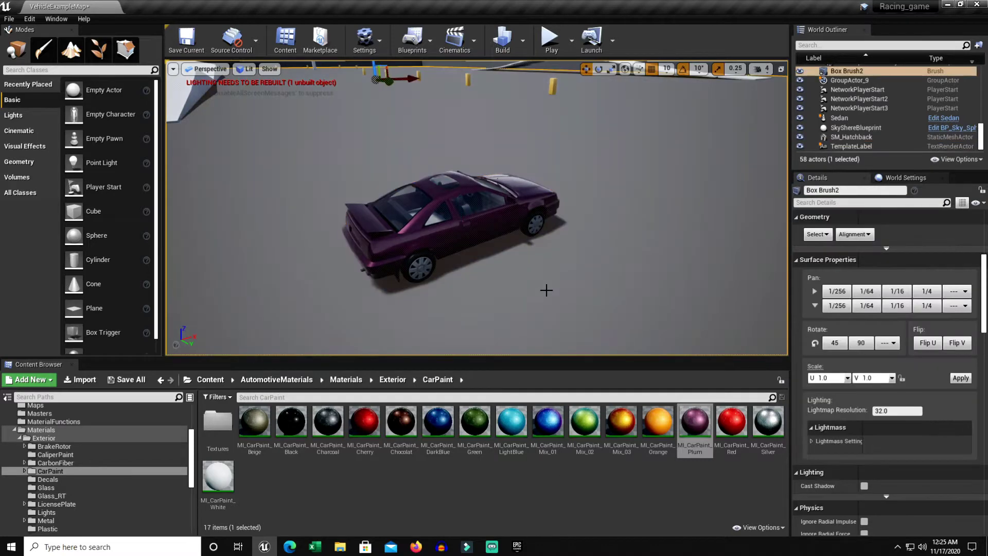
pyautogui.press('f')
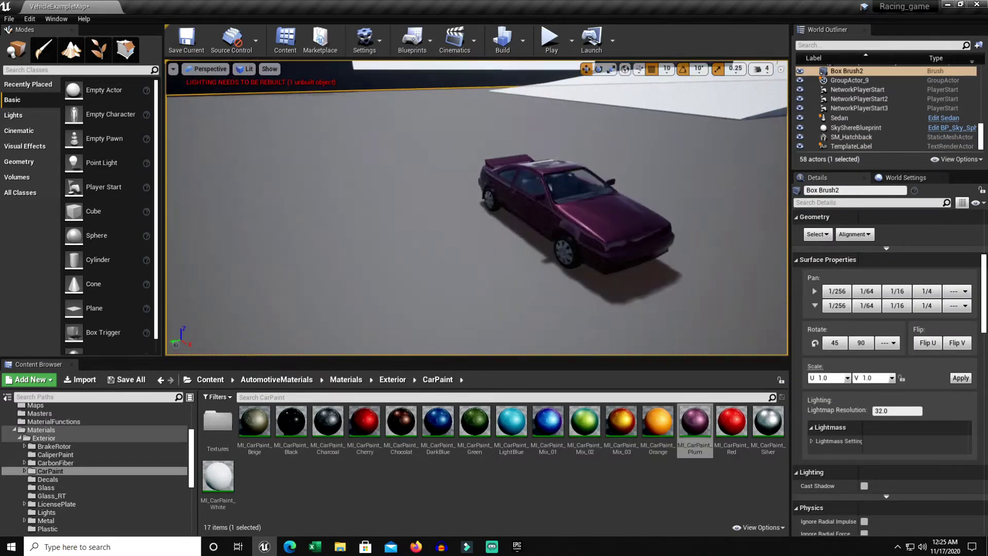
pyautogui.moveTo(477, 207); pyautogui.dragTo(394, 190, button='right')
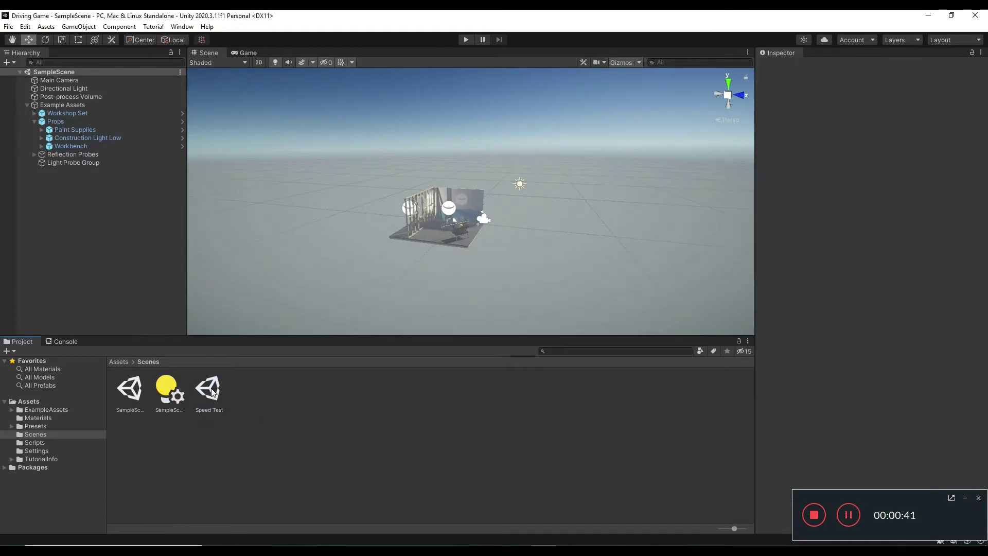
# - In the Unity Driving Game project, open the Speed Test scene and delete the SampleScene and SampleSceneLightingSettings assets
pyautogui.doubleClick(212, 393)
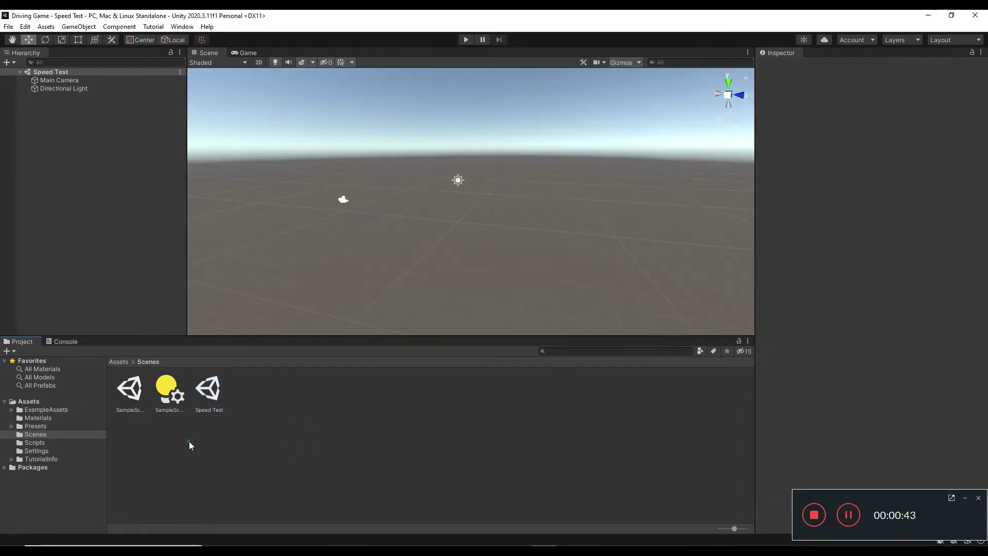
pyautogui.click(129, 390)
pyautogui.press('Delete')
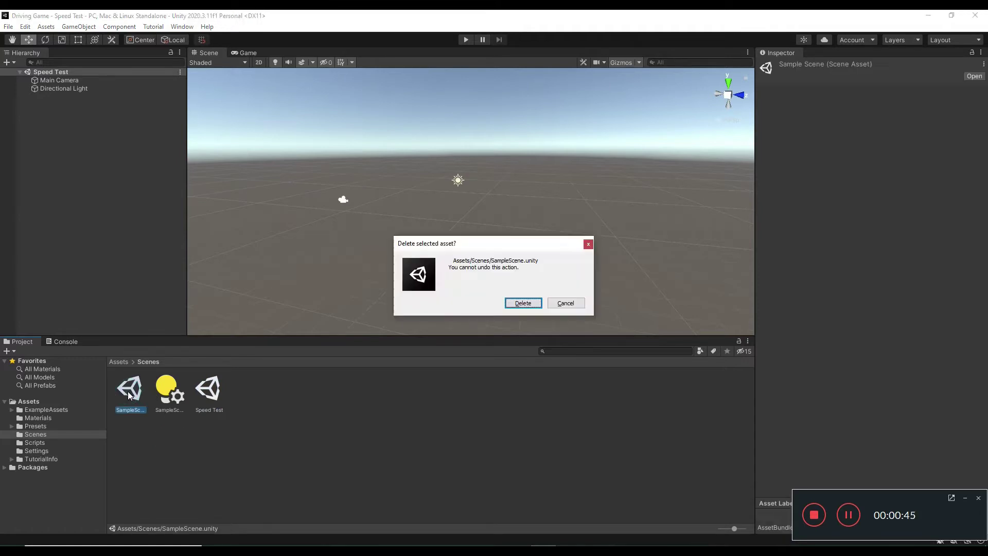
pyautogui.click(512, 302)
pyautogui.click(121, 392)
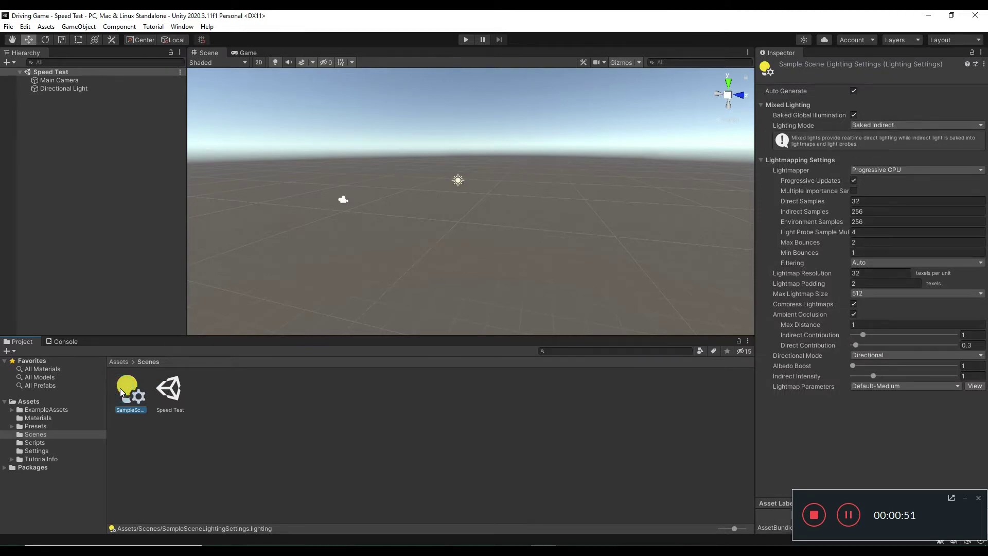
pyautogui.press('Delete')
pyautogui.click(521, 303)
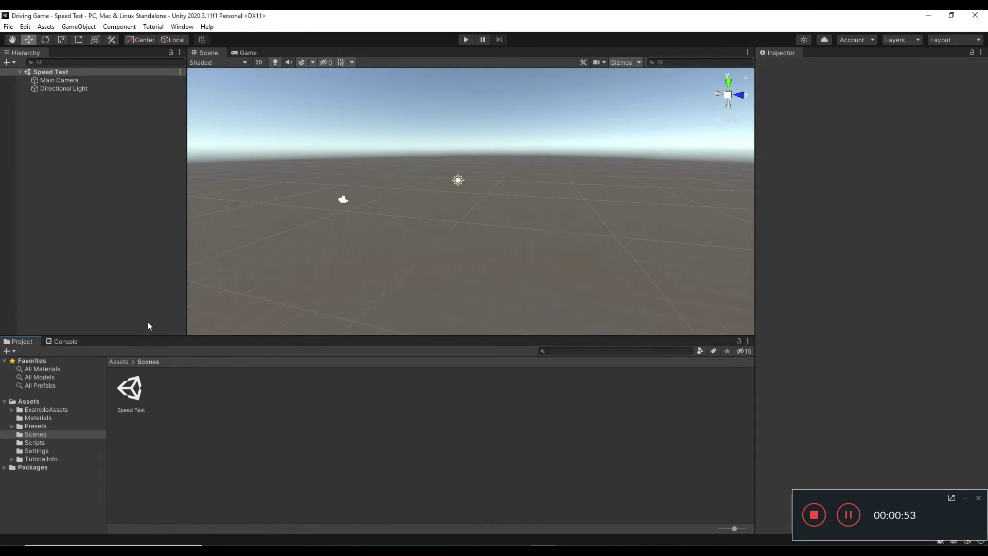
pyautogui.click(135, 391)
pyautogui.click(60, 169)
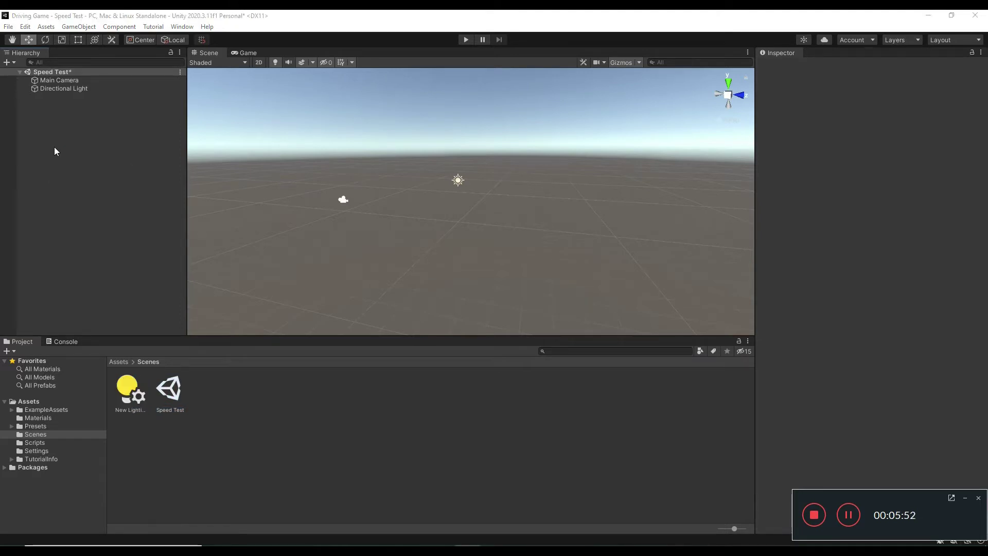
# - Add a Terrain object to the Speed Test scene and review its terrain settings, including the mesh resolution
pyautogui.rightClick(54, 148)
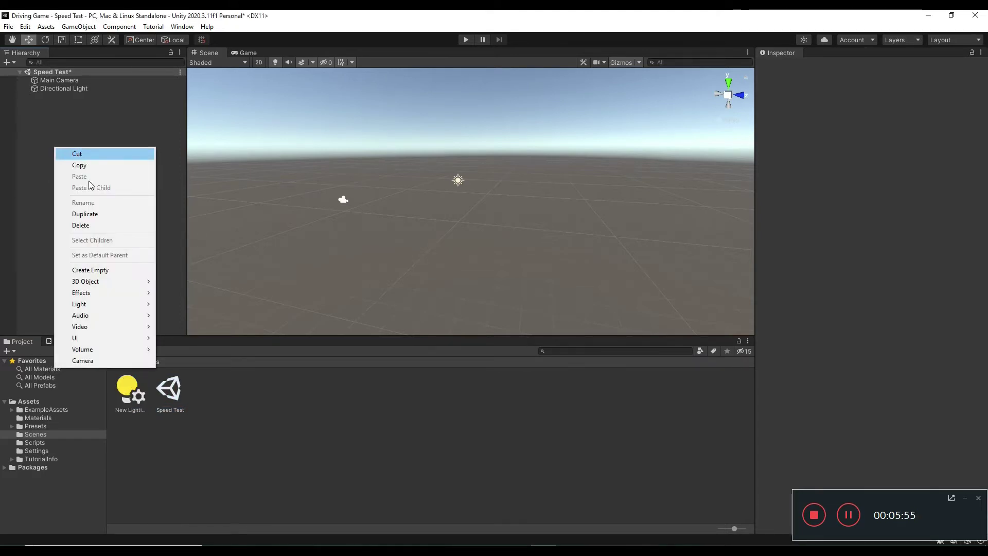
pyautogui.moveTo(114, 284)
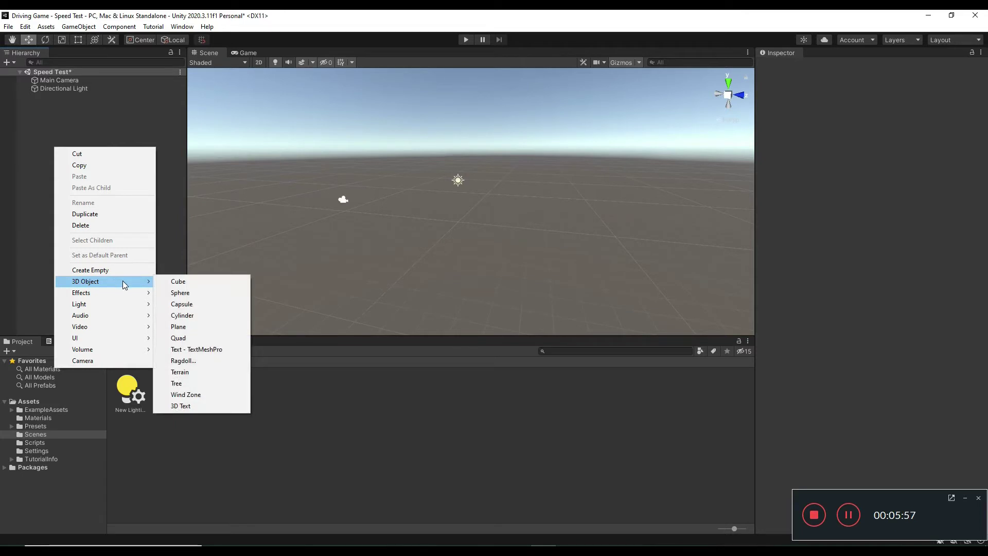
pyautogui.click(214, 371)
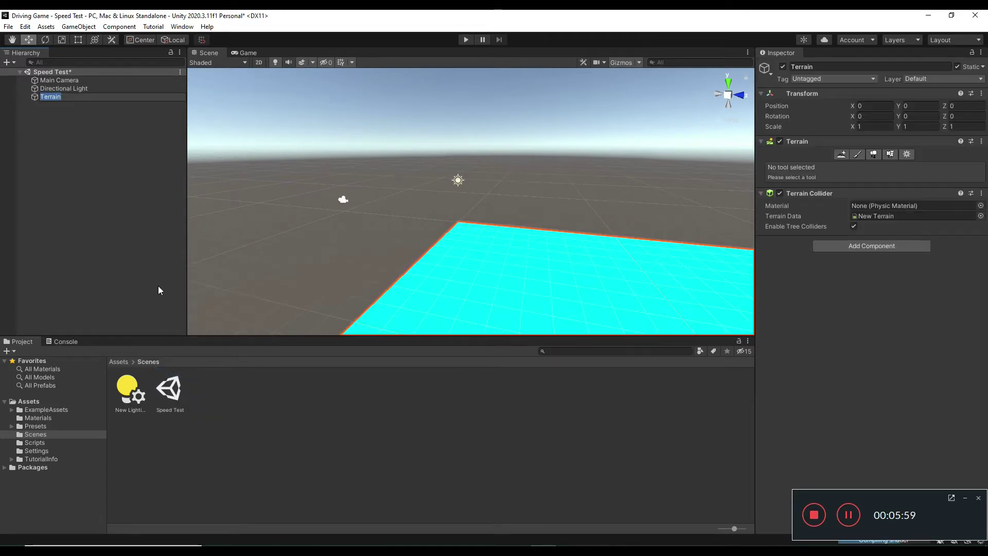
pyautogui.moveTo(406, 198); pyautogui.dragTo(835, 228, button='right')
pyautogui.moveTo(669, 224); pyautogui.dragTo(608, 219, button='right')
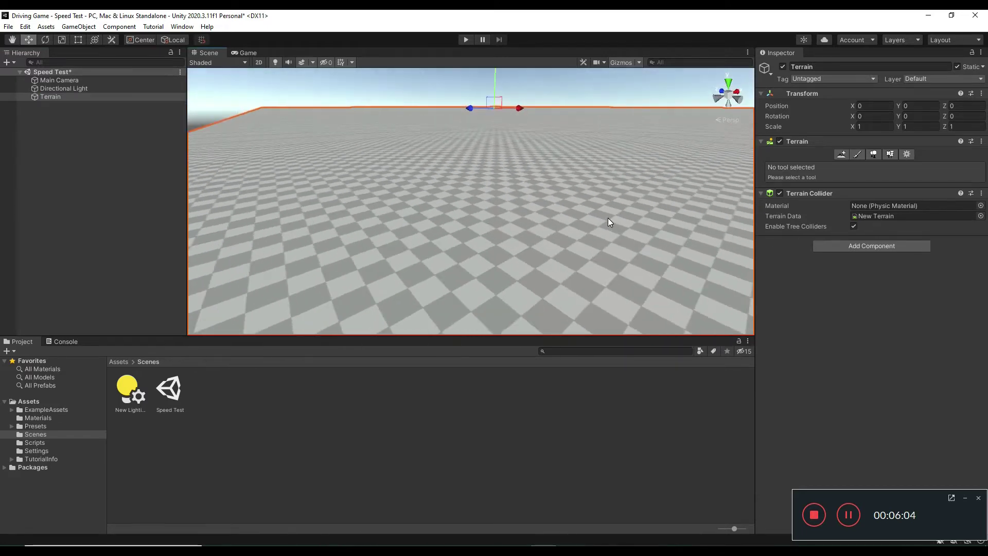
pyautogui.click(907, 156)
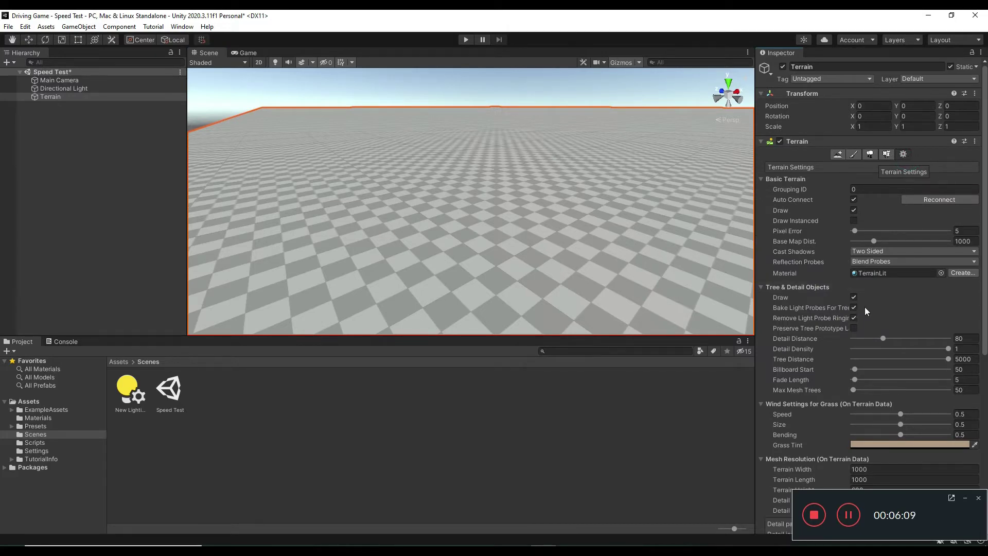
pyautogui.scroll(-3, 906, 289)
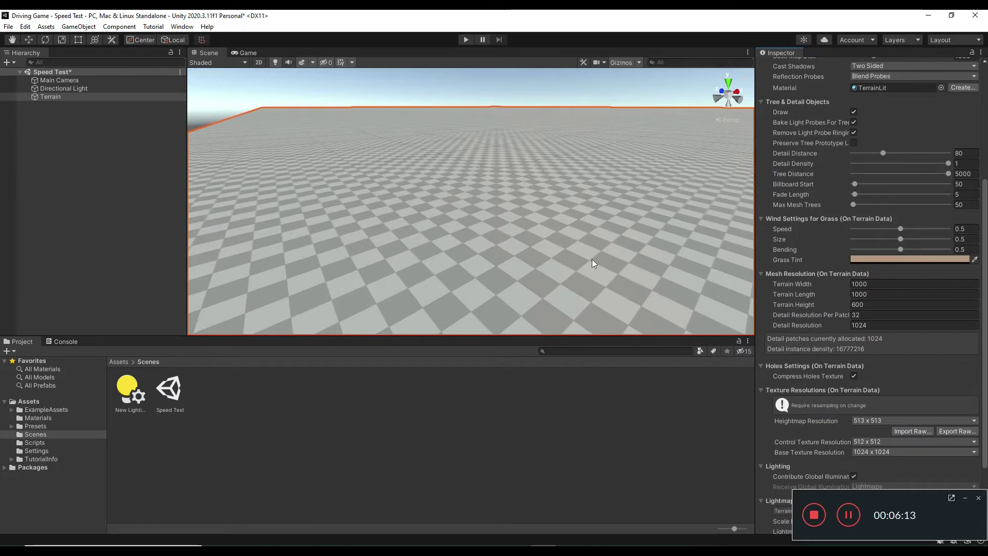
pyautogui.moveTo(568, 251); pyautogui.dragTo(521, 204, button='right')
pyautogui.scroll(6, 869, 192)
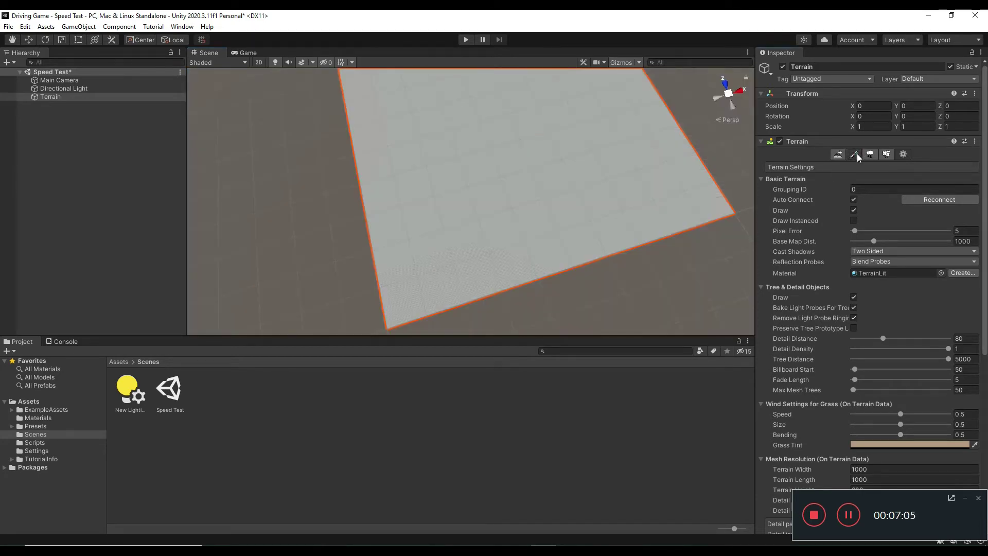
# - Set up Raise or Lower Terrain painting with the mottled, cloud-like noise brush at a brush size of 201
pyautogui.click(857, 153)
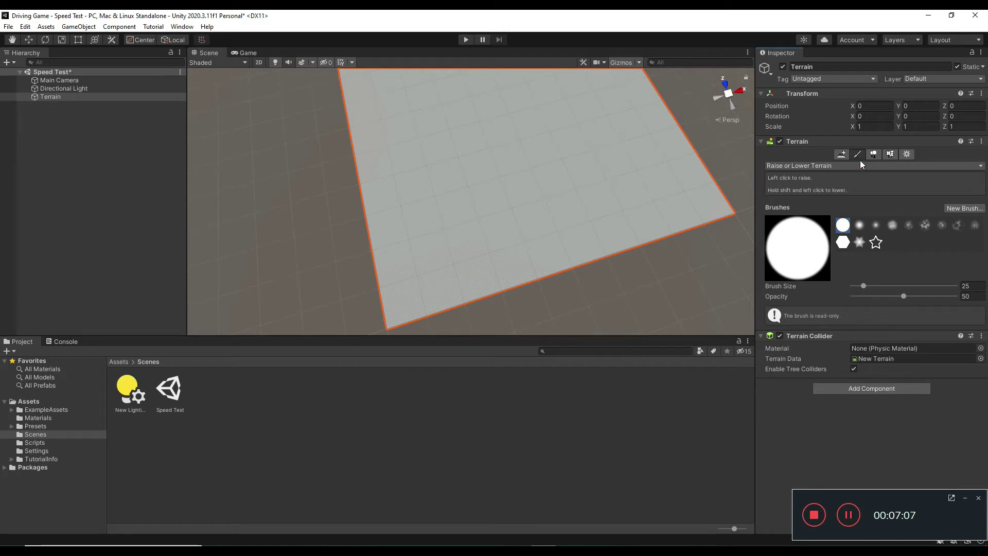
pyautogui.click(927, 227)
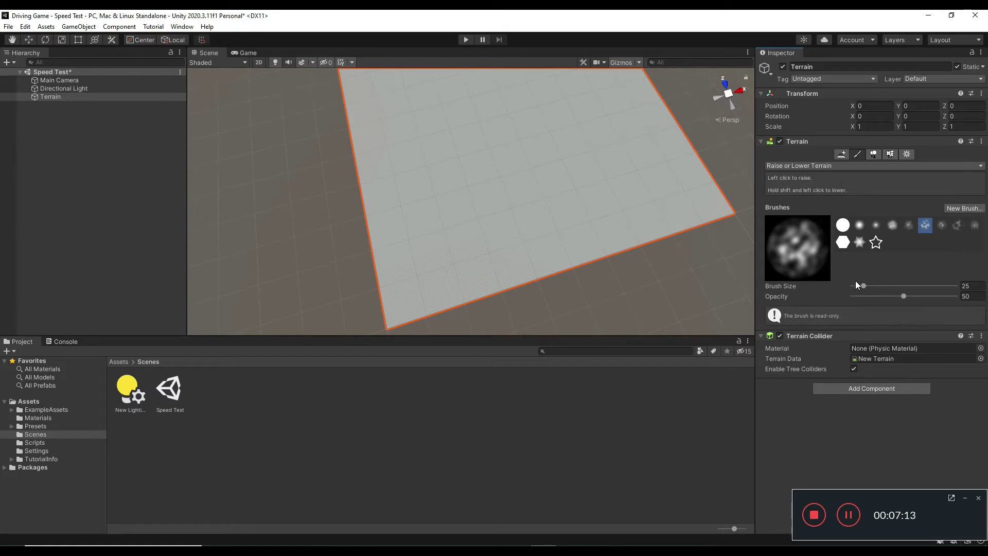
pyautogui.moveTo(861, 286); pyautogui.dragTo(942, 286)
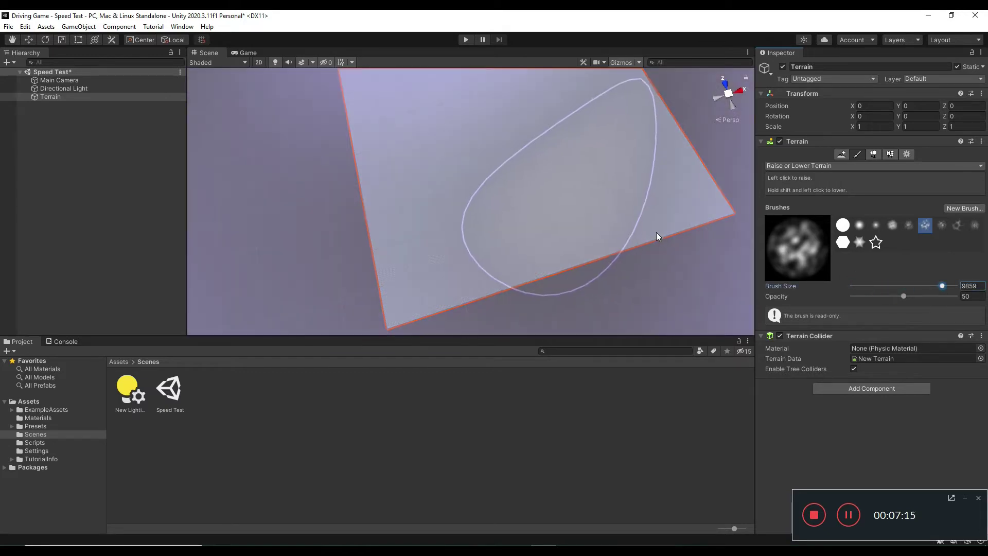
pyautogui.click(912, 286)
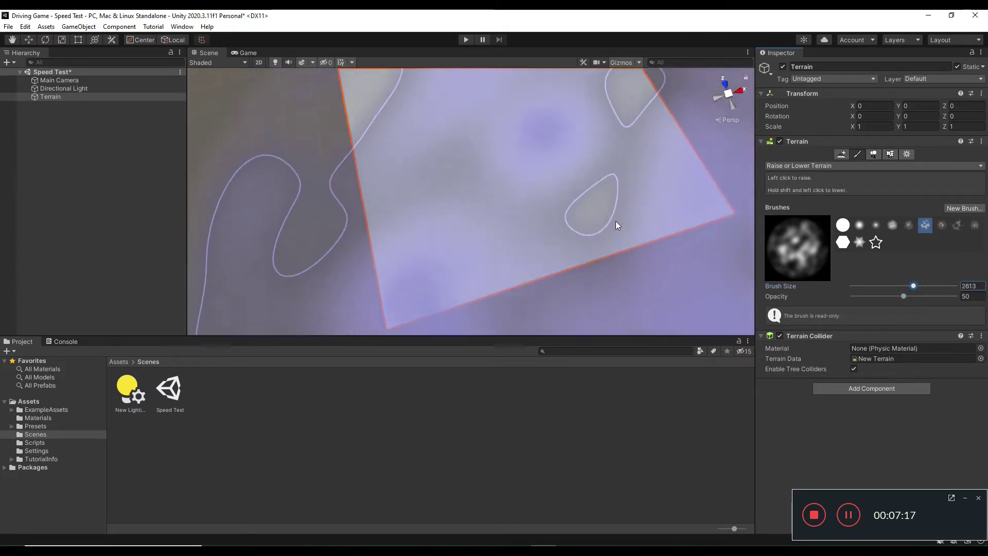
pyautogui.click(889, 284)
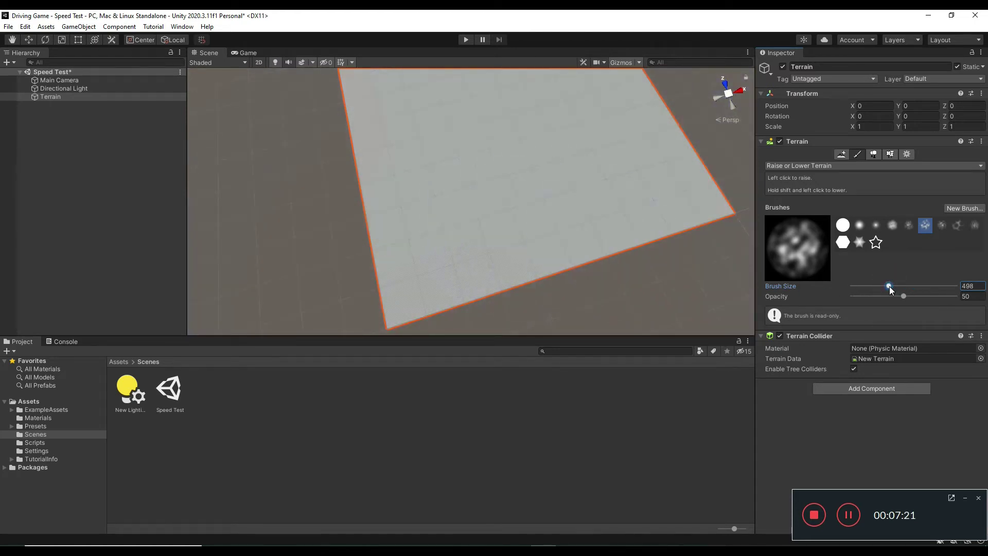
pyautogui.moveTo(889, 286); pyautogui.dragTo(879, 286)
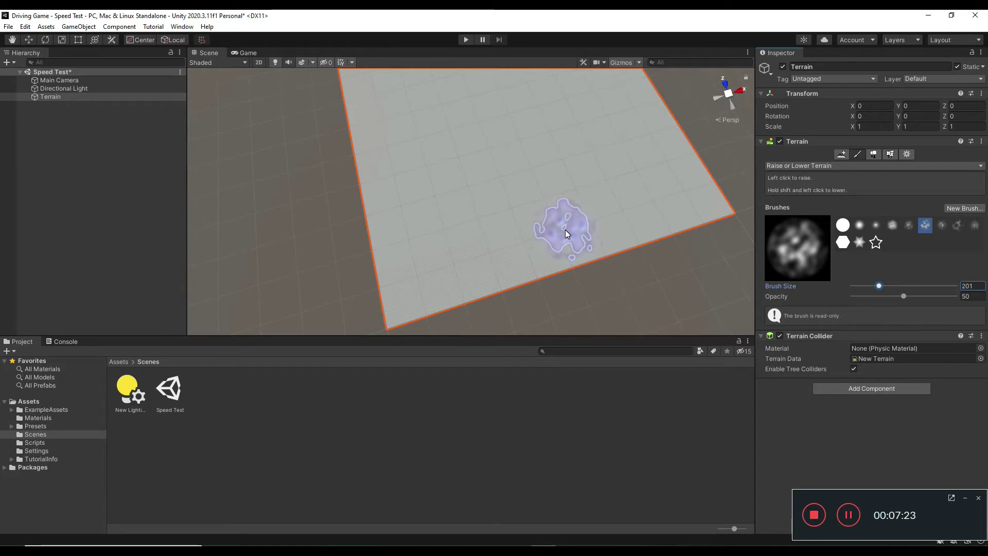
# - Raise bumpy hills along the terrain's near and side edges, with the brush opacity set to 35 after the first stroke
pyautogui.moveTo(569, 230)
pyautogui.mouseDown()
pyautogui.moveTo(467, 264)
pyautogui.moveTo(510, 275)
pyautogui.moveTo(430, 294)
pyautogui.mouseUp()
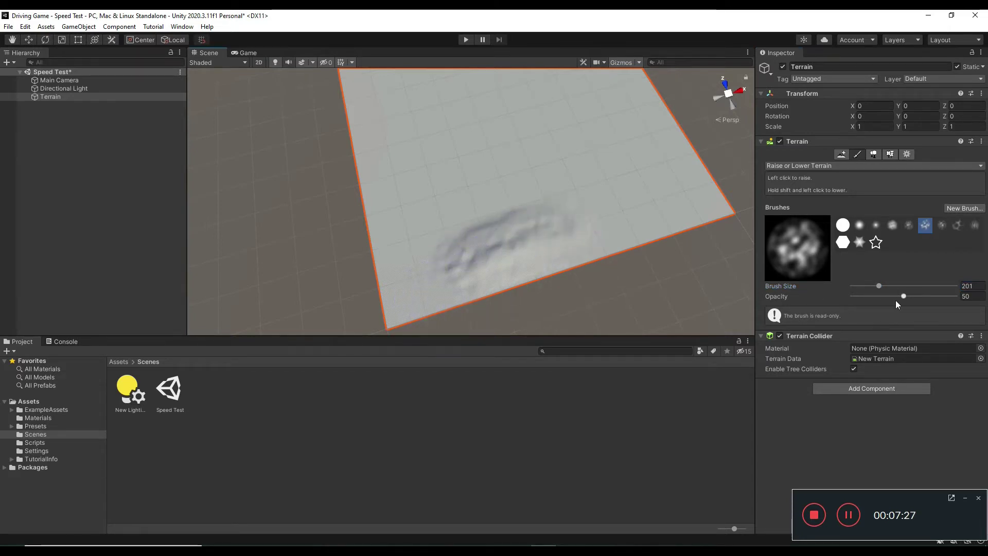
pyautogui.click(965, 296)
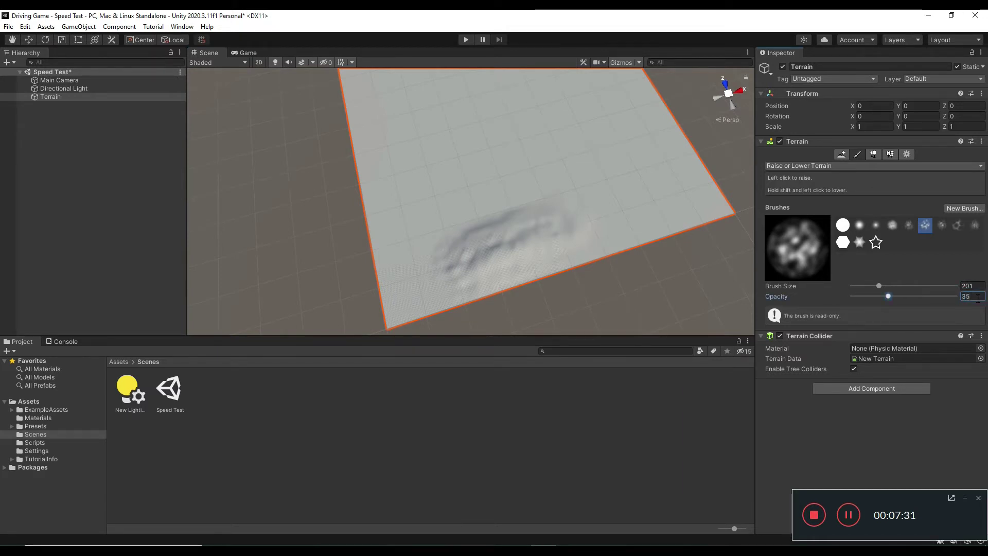
pyautogui.moveTo(603, 251)
pyautogui.mouseDown()
pyautogui.moveTo(628, 232)
pyautogui.moveTo(707, 211)
pyautogui.mouseUp()
pyautogui.moveTo(664, 123); pyautogui.dragTo(689, 164)
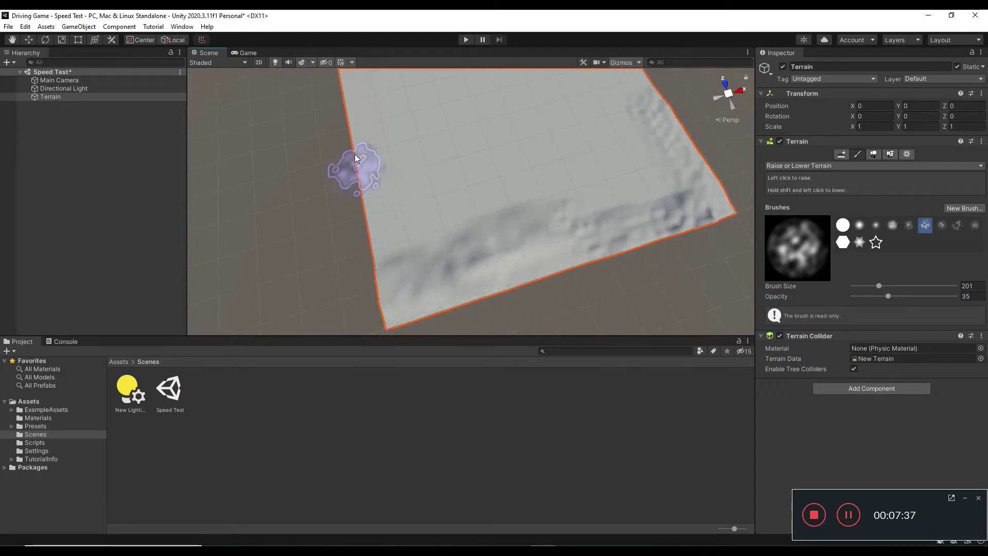
pyautogui.click(356, 162)
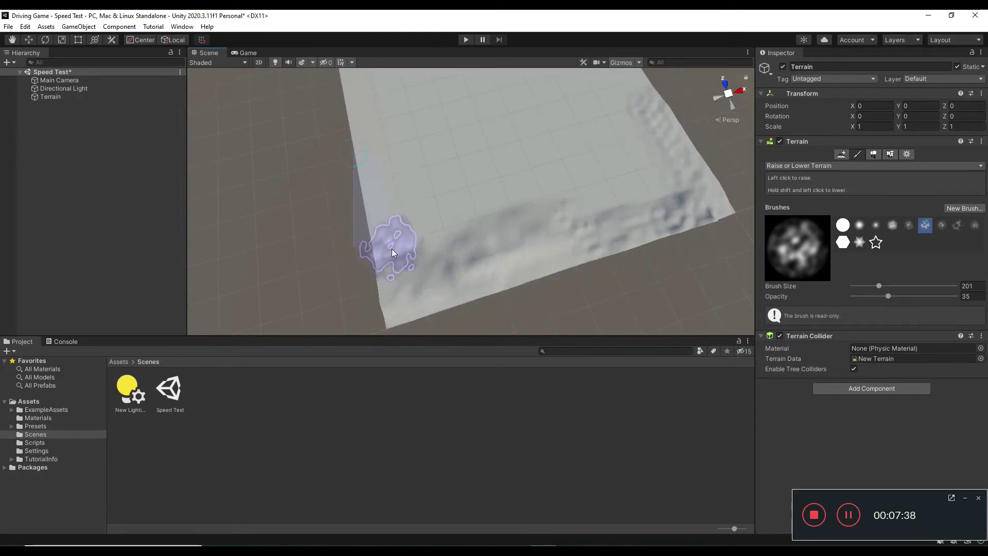
pyautogui.click(463, 214)
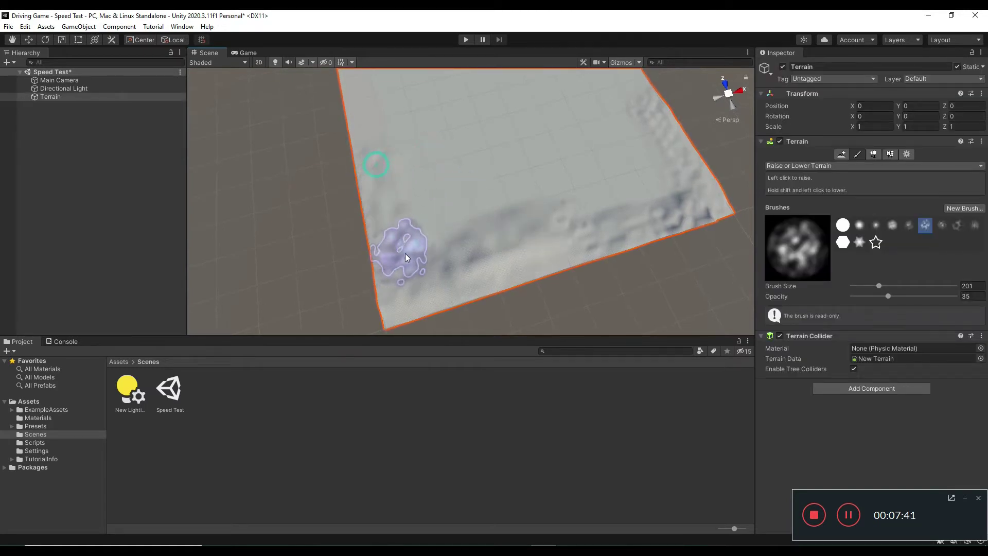
# - Extend the painted hills up the left side, across the far edge and around the far right corner of the terrain
pyautogui.moveTo(570, 203); pyautogui.dragTo(570, 161, button='right')
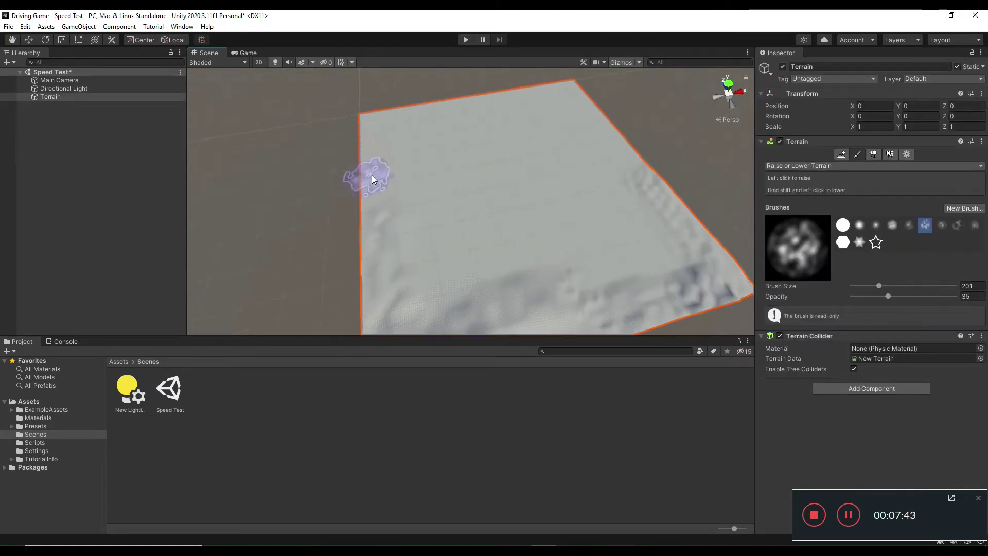
pyautogui.moveTo(374, 172); pyautogui.dragTo(396, 231)
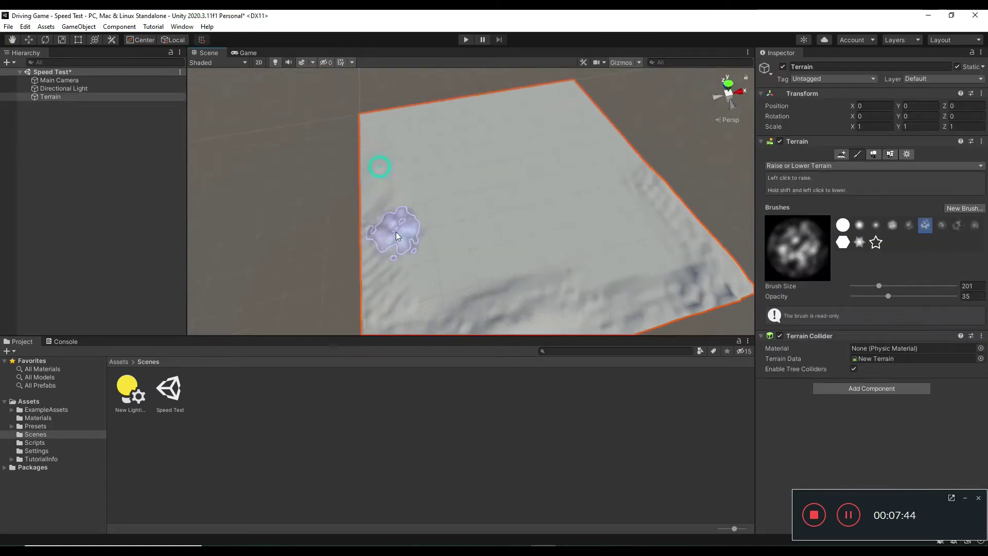
pyautogui.click(374, 125)
pyautogui.click(492, 186)
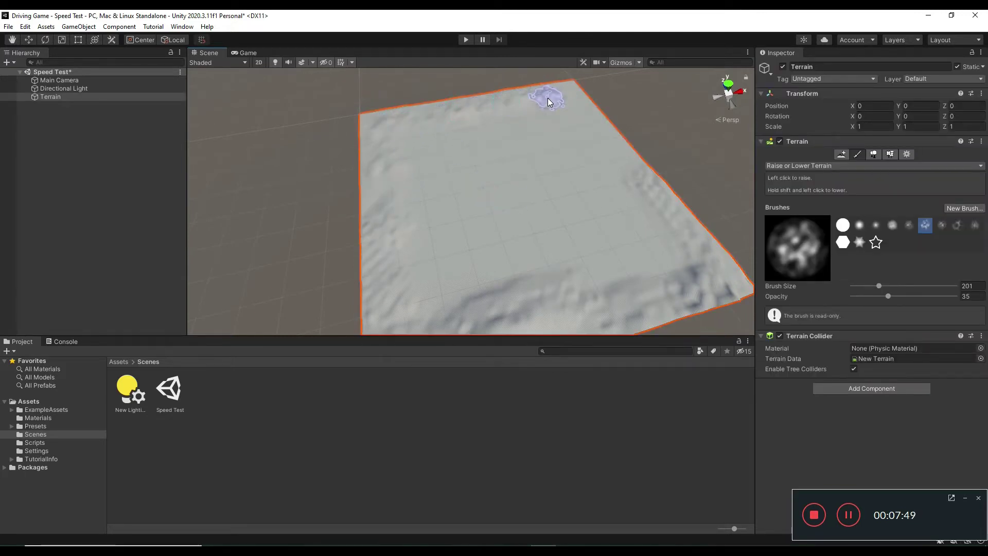
pyautogui.moveTo(570, 97); pyautogui.dragTo(615, 156)
pyautogui.moveTo(576, 98); pyautogui.dragTo(619, 150)
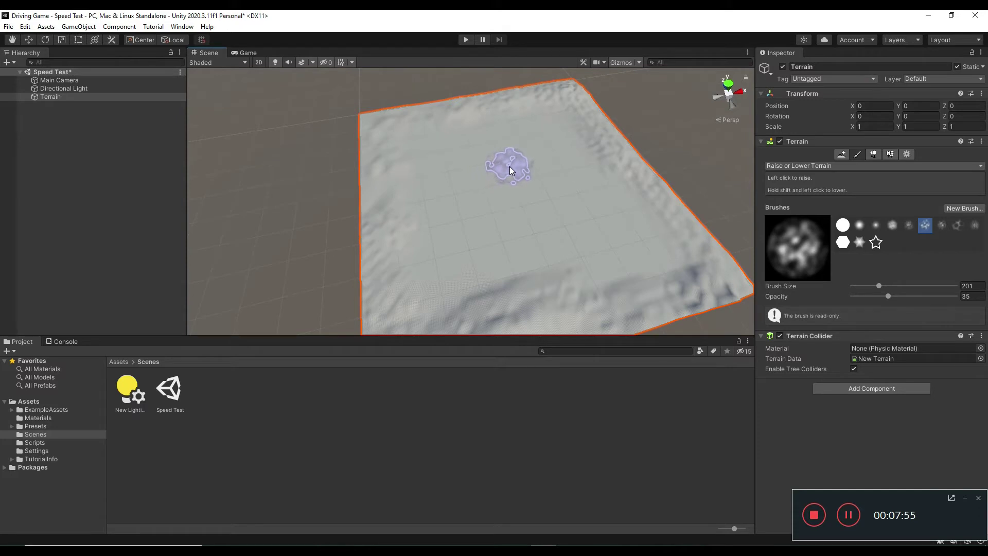
# - Paint a second pass over the hills on the terrain's far and left borders to make them higher
pyautogui.moveTo(515, 102)
pyautogui.mouseDown()
pyautogui.moveTo(384, 127)
pyautogui.moveTo(403, 130)
pyautogui.mouseUp()
pyautogui.moveTo(384, 189); pyautogui.dragTo(394, 271)
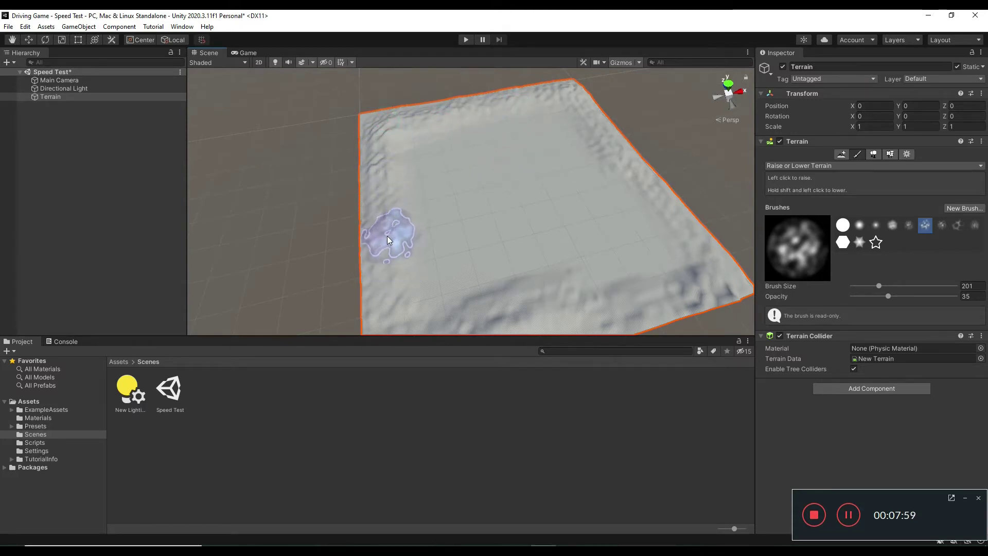
pyautogui.moveTo(386, 236)
pyautogui.mouseDown()
pyautogui.moveTo(402, 321)
pyautogui.moveTo(673, 277)
pyautogui.moveTo(692, 285)
pyautogui.moveTo(667, 202)
pyautogui.moveTo(611, 148)
pyautogui.moveTo(673, 233)
pyautogui.moveTo(574, 98)
pyautogui.mouseUp()
pyautogui.scroll(3, 508, 212)
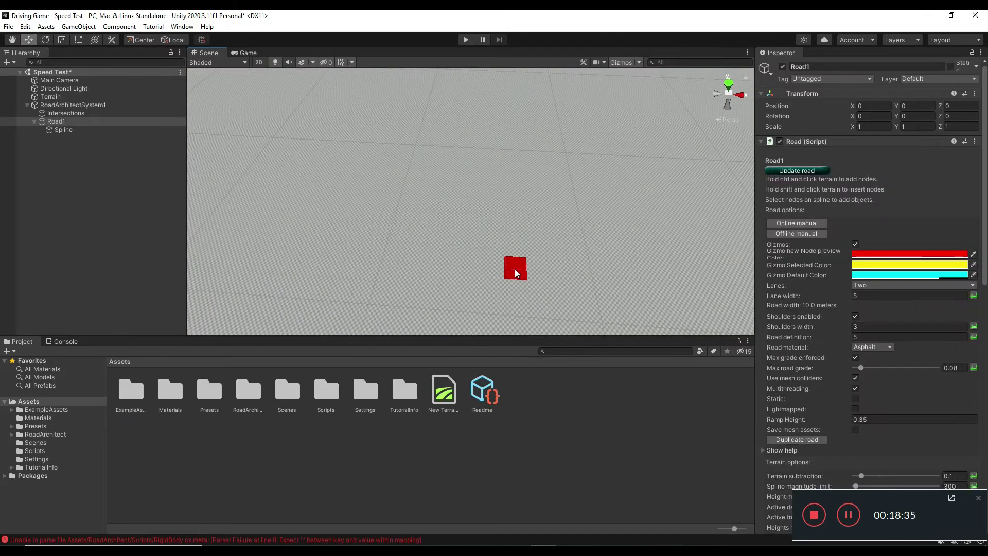
# - Add Road1 nodes on the flat ground for a straight stretch followed by a wide curve toward the far hills
pyautogui.keyDown('ctrl'); pyautogui.click(516, 268); pyautogui.keyUp('ctrl')
pyautogui.keyDown('ctrl'); pyautogui.click(363, 152); pyautogui.keyUp('ctrl')
pyautogui.keyDown('alt'); pyautogui.moveTo(368, 164); pyautogui.dragTo(461, 156); pyautogui.keyUp('alt')
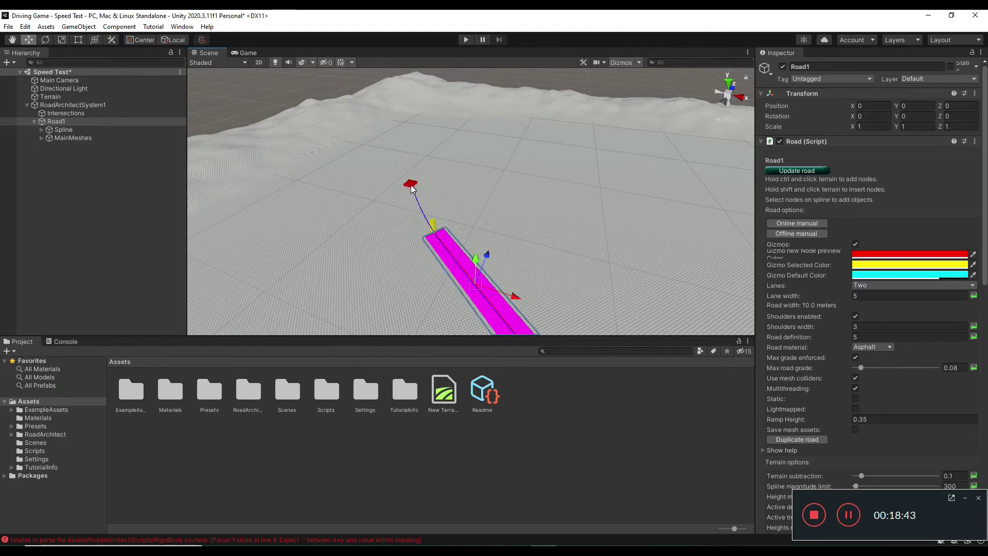
pyautogui.keyDown('ctrl'); pyautogui.click(419, 208); pyautogui.keyUp('ctrl')
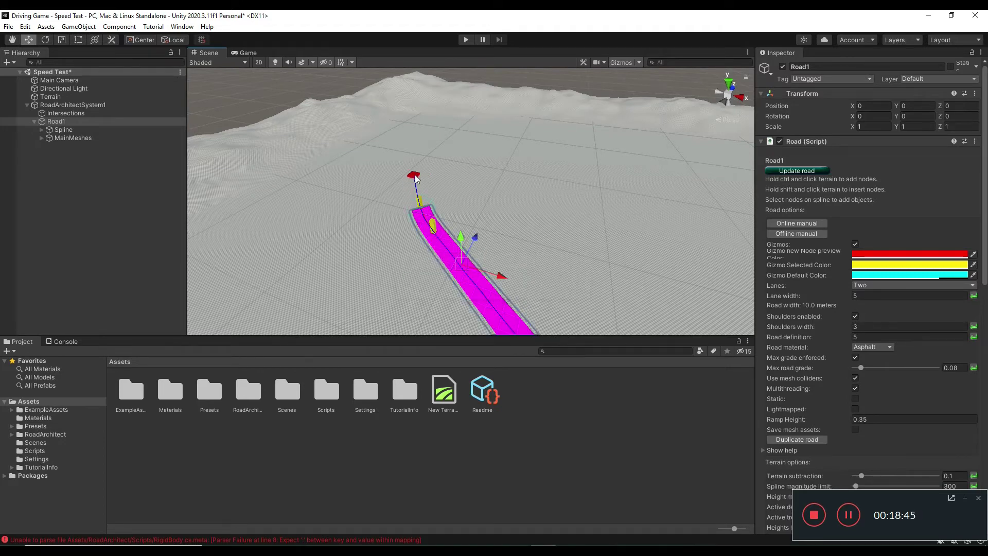
pyautogui.keyDown('ctrl'); pyautogui.click(418, 169); pyautogui.keyUp('ctrl')
pyautogui.keyDown('ctrl'); pyautogui.click(458, 132); pyautogui.keyUp('ctrl')
pyautogui.keyDown('ctrl'); pyautogui.click(528, 129); pyautogui.keyUp('ctrl')
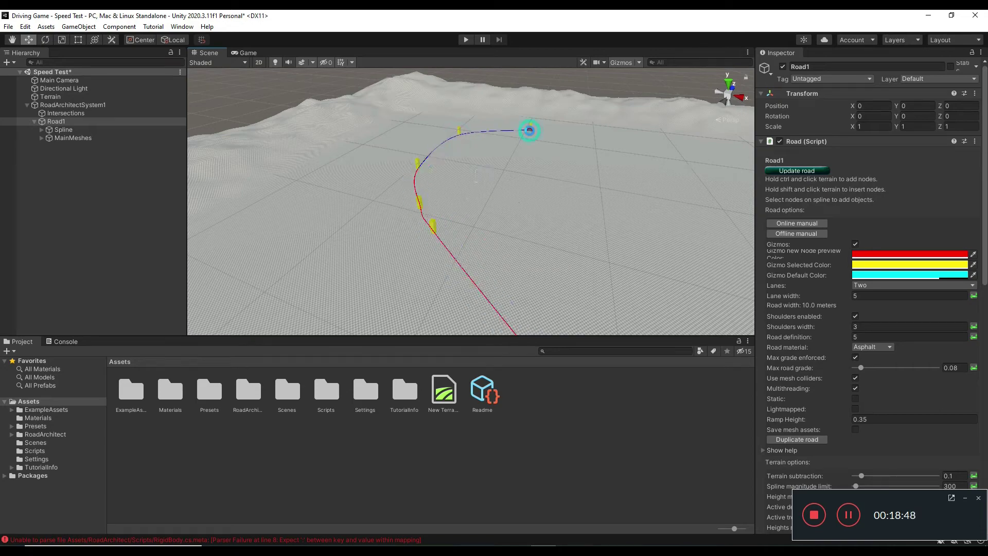
pyautogui.keyDown('ctrl'); pyautogui.click(606, 142); pyautogui.keyUp('ctrl')
# - Continue Road1 along the far side of the flat area and curve it back down the right side
pyautogui.moveTo(642, 212); pyautogui.dragTo(678, 227, button='right')
pyautogui.scroll(-4, 678, 227)
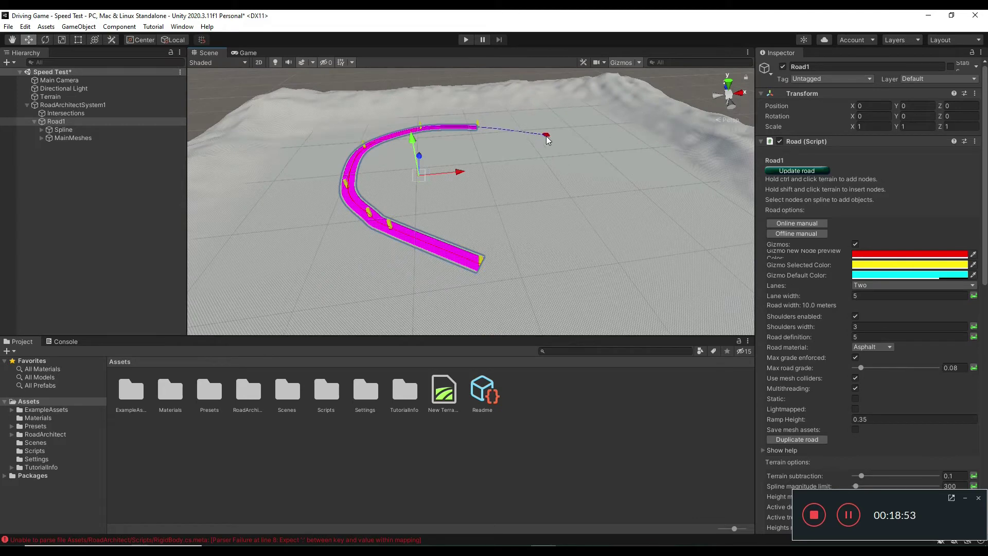
pyautogui.keyDown('ctrl'); pyautogui.click(547, 136); pyautogui.keyUp('ctrl')
pyautogui.keyDown('ctrl'); pyautogui.click(597, 144); pyautogui.keyUp('ctrl')
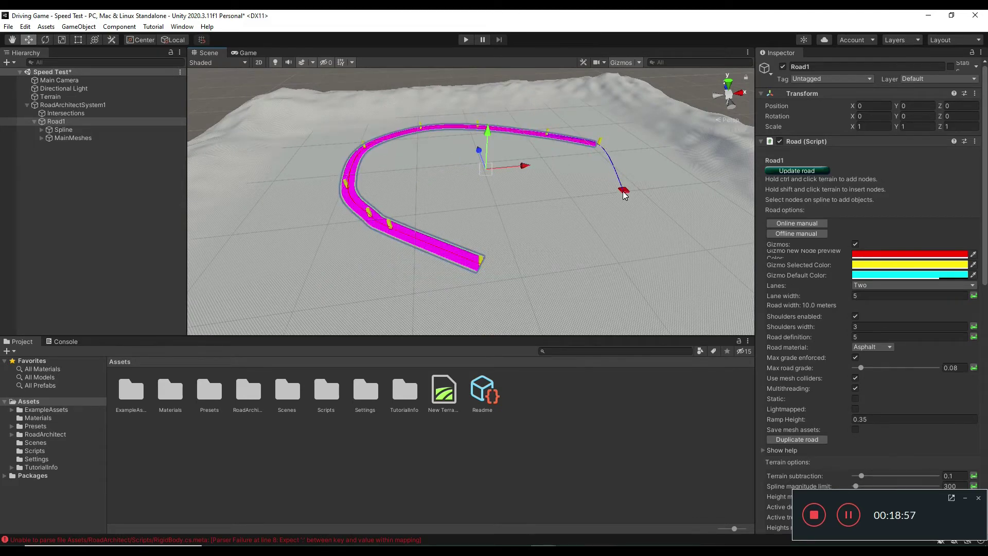
pyautogui.keyDown('ctrl'); pyautogui.click(625, 188); pyautogui.keyUp('ctrl')
pyautogui.keyDown('ctrl'); pyautogui.click(619, 265); pyautogui.keyUp('ctrl')
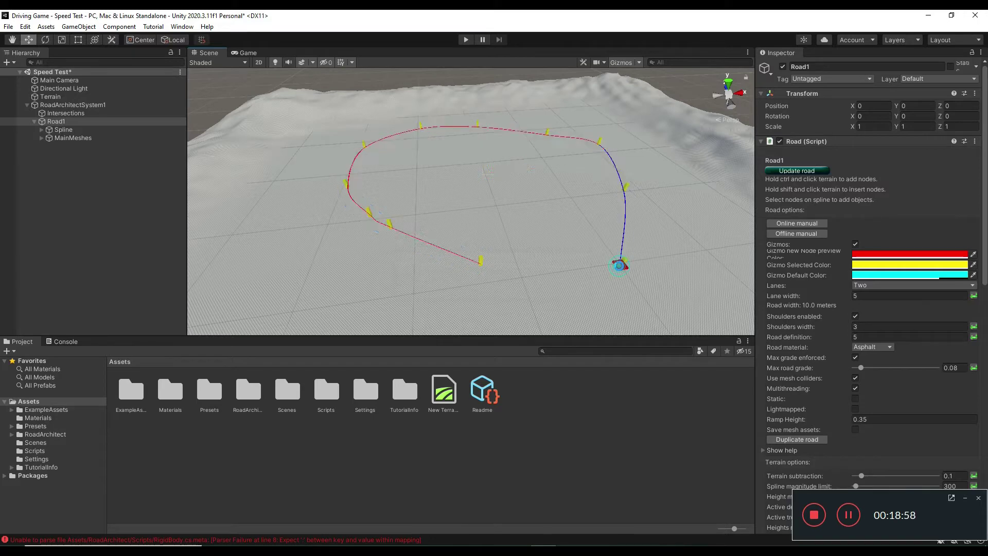
pyautogui.keyDown('ctrl'); pyautogui.click(600, 312); pyautogui.keyUp('ctrl')
# - Extend Road1 in an S-curve past the open start of the road to the foot of the near hills
pyautogui.scroll(-8, 602, 318)
pyautogui.scroll(-5, 600, 318)
pyautogui.moveTo(488, 181); pyautogui.dragTo(490, 225, button='right')
pyautogui.scroll(3, 499, 179)
pyautogui.scroll(3, 498, 179)
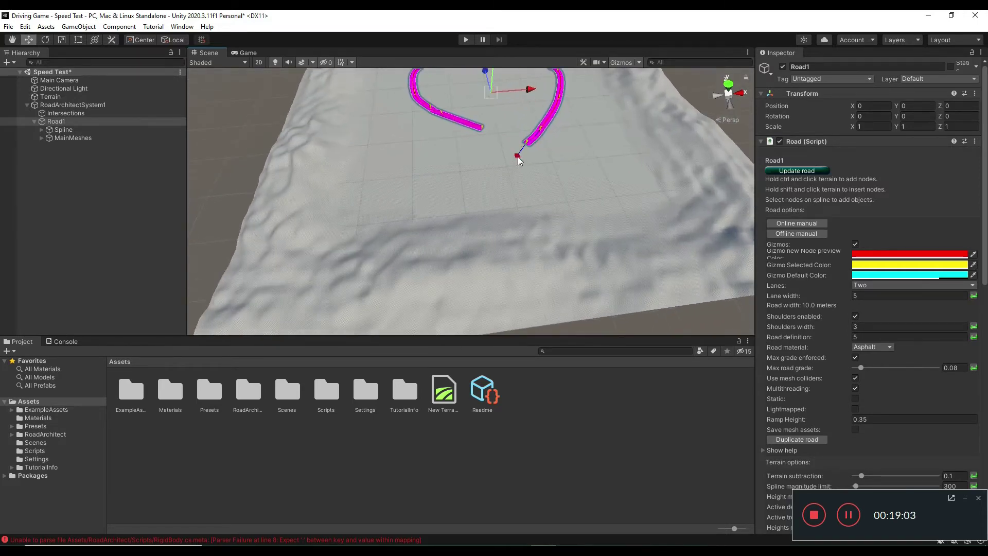
pyautogui.keyDown('ctrl'); pyautogui.click(504, 160); pyautogui.keyUp('ctrl')
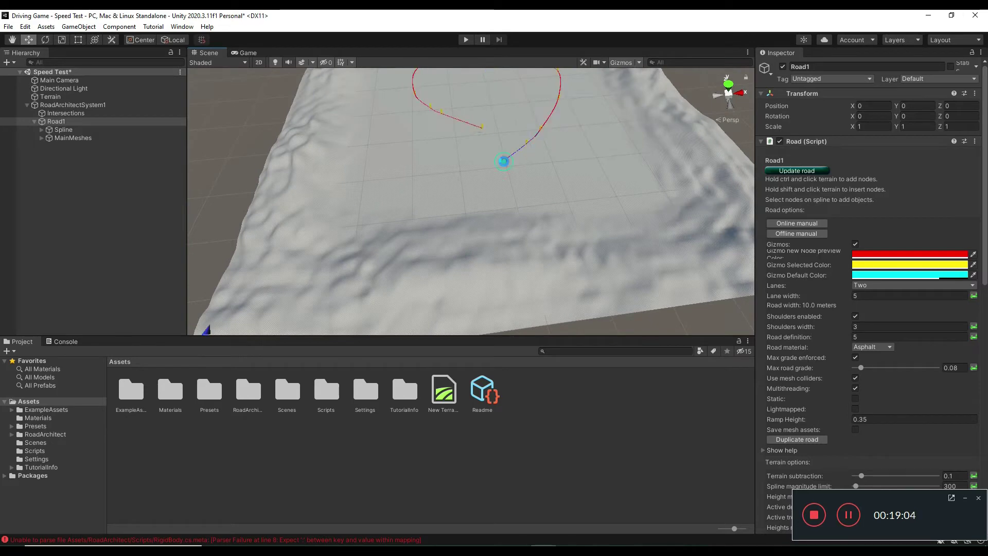
pyautogui.keyDown('ctrl'); pyautogui.click(474, 194); pyautogui.keyUp('ctrl')
pyautogui.keyDown('ctrl'); pyautogui.click(471, 224); pyautogui.keyUp('ctrl')
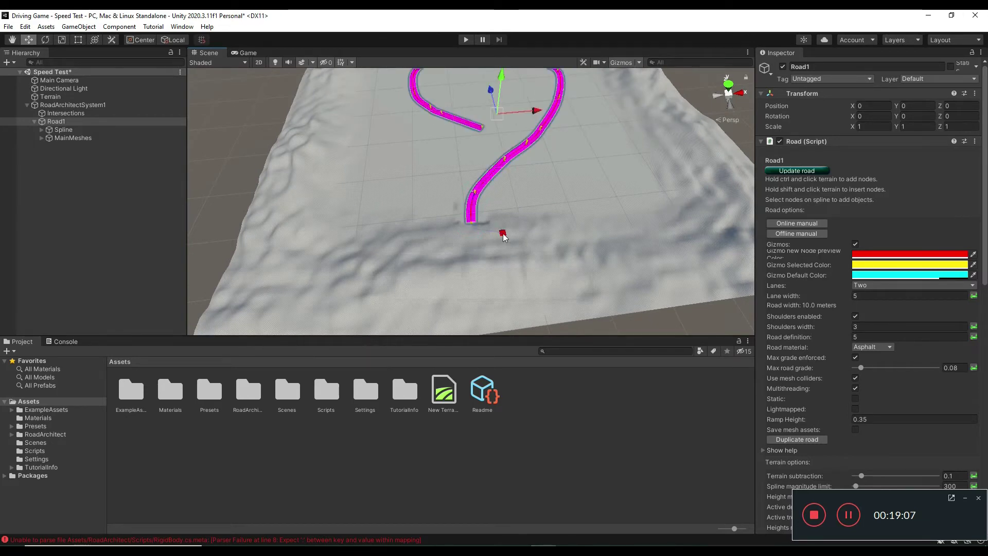
# - Add nodes that sweep Road1 across the near hills and curl it back toward the middle of the S-curve
pyautogui.keyDown('ctrl'); pyautogui.click(518, 243); pyautogui.keyUp('ctrl')
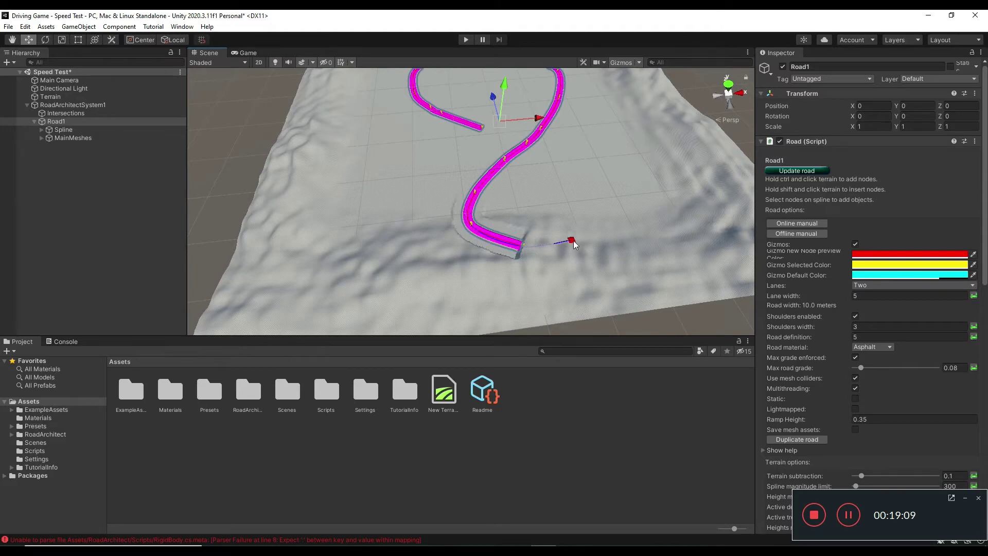
pyautogui.keyDown('ctrl'); pyautogui.click(593, 235); pyautogui.keyUp('ctrl')
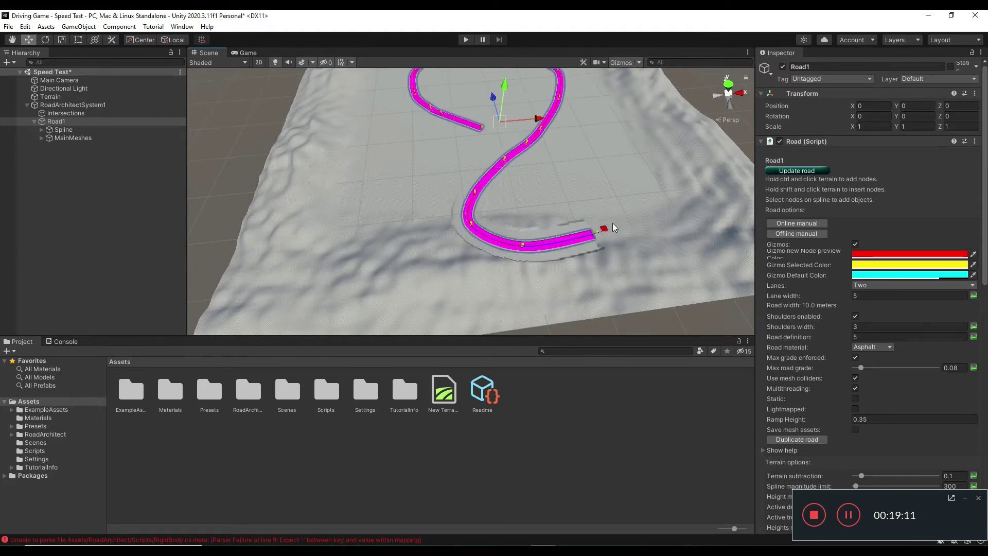
pyautogui.keyDown('ctrl'); pyautogui.click(628, 209); pyautogui.keyUp('ctrl')
pyautogui.keyDown('ctrl'); pyautogui.click(621, 177); pyautogui.keyUp('ctrl')
pyautogui.keyDown('ctrl'); pyautogui.click(591, 158); pyautogui.keyUp('ctrl')
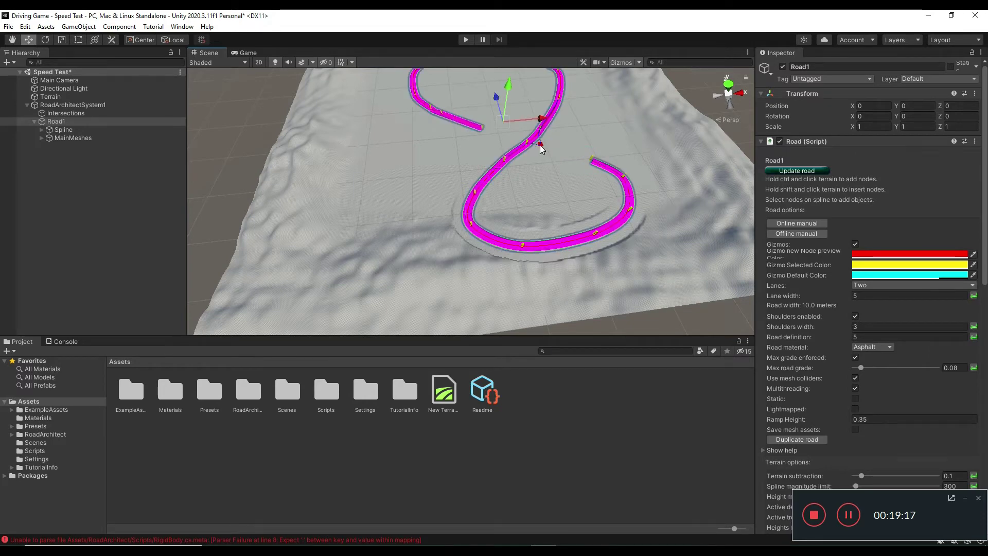
# - Try to join the curled road end to the S-curve by inserting two nodes between them, and extend that end by one node
pyautogui.keyDown('shift'); pyautogui.click(540, 148); pyautogui.keyUp('shift')
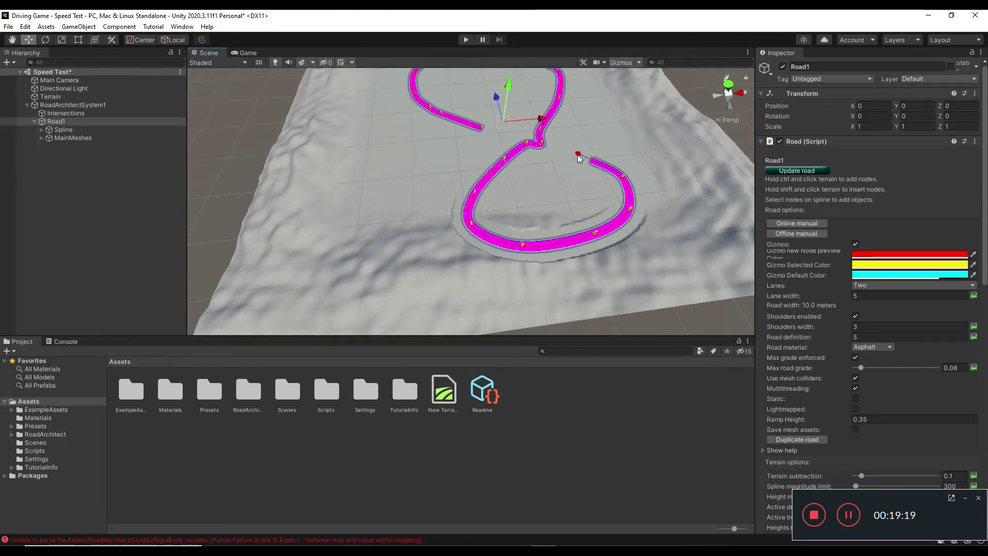
pyautogui.keyDown('ctrl'); pyautogui.click(573, 154); pyautogui.keyUp('ctrl')
pyautogui.keyDown('shift'); pyautogui.click(546, 151); pyautogui.keyUp('shift')
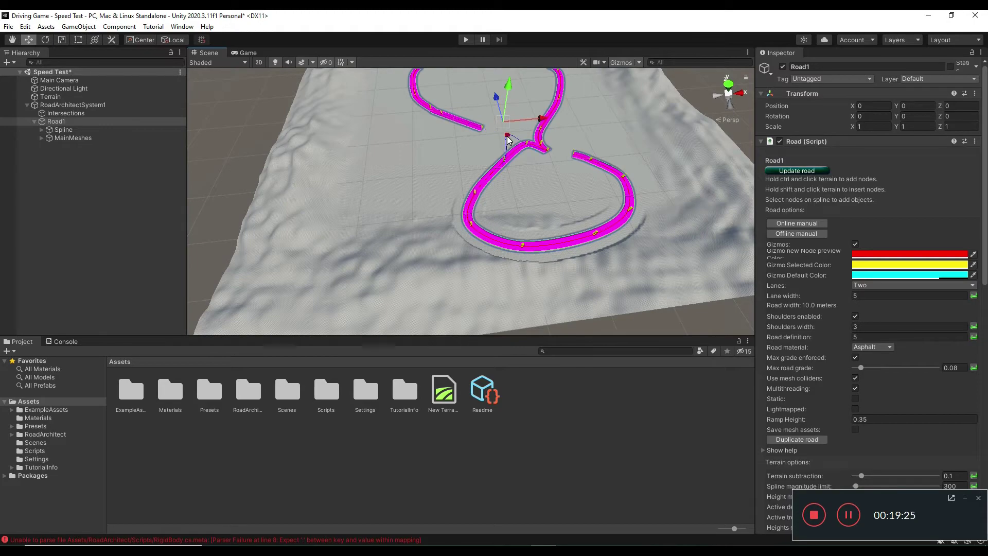
# - Extend the open start of Road1 toward the S-curve and insert another node in the S-curve facing it
pyautogui.scroll(5, 553, 148)
pyautogui.moveTo(610, 154); pyautogui.dragTo(634, 98, button='right')
pyautogui.scroll(2, 600, 120)
pyautogui.scroll(2, 600, 121)
pyautogui.scroll(3, 634, 98)
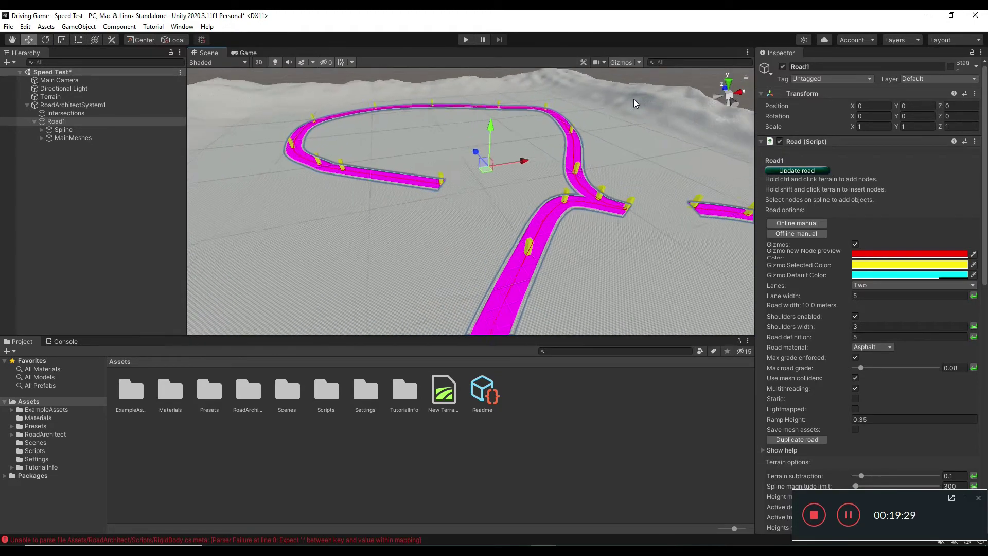
pyautogui.keyDown('ctrl'); pyautogui.click(488, 185); pyautogui.keyUp('ctrl')
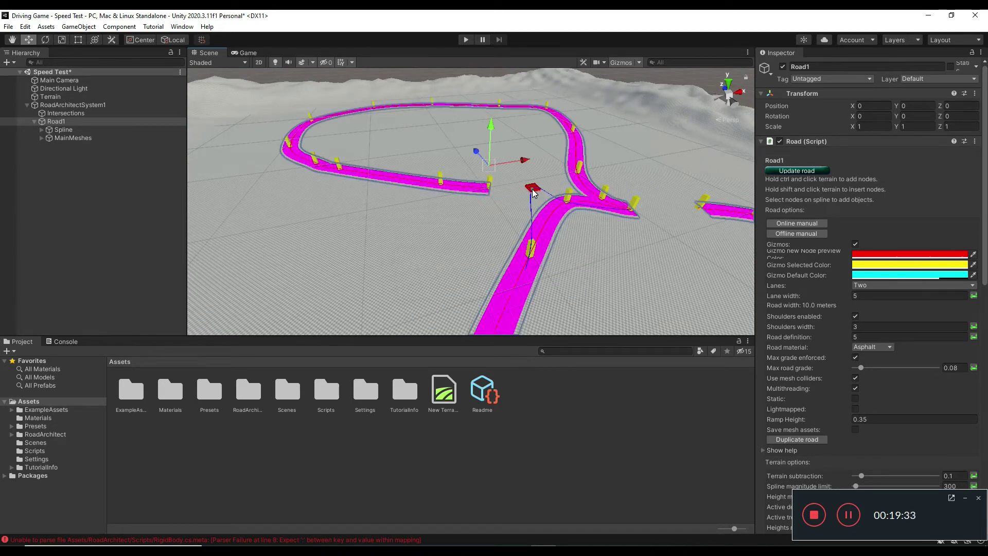
pyautogui.keyDown('ctrl'); pyautogui.click(533, 193); pyautogui.keyUp('ctrl')
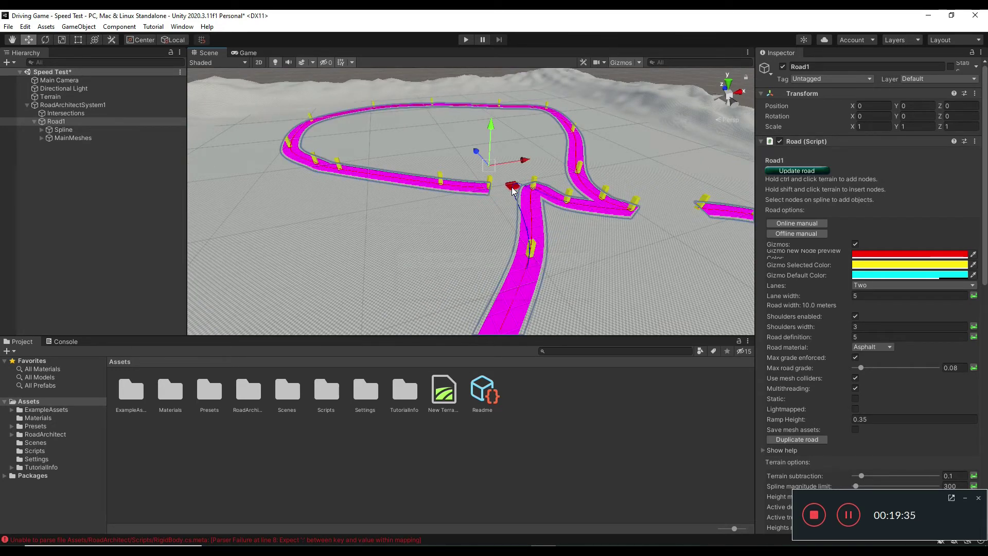
# - Delete the three inserted nodes that pull the S-curve toward the two open road ends
pyautogui.scroll(3, 515, 189)
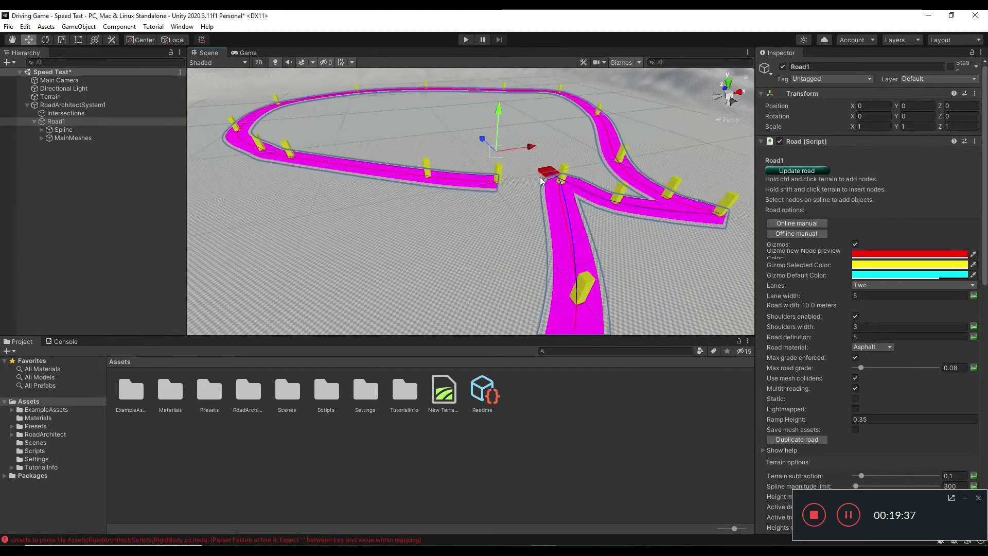
pyautogui.scroll(-4, 541, 180)
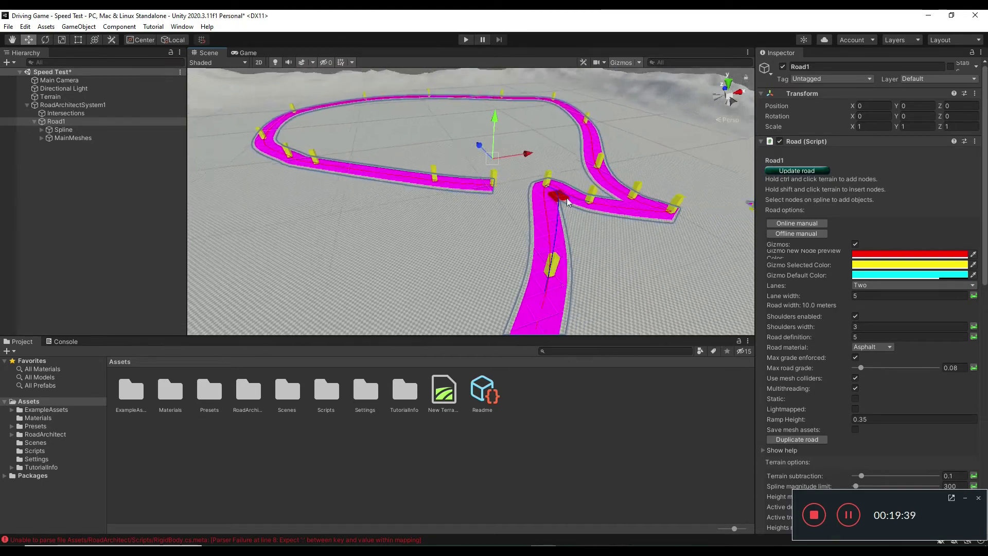
pyautogui.scroll(-3, 567, 202)
pyautogui.click(579, 205)
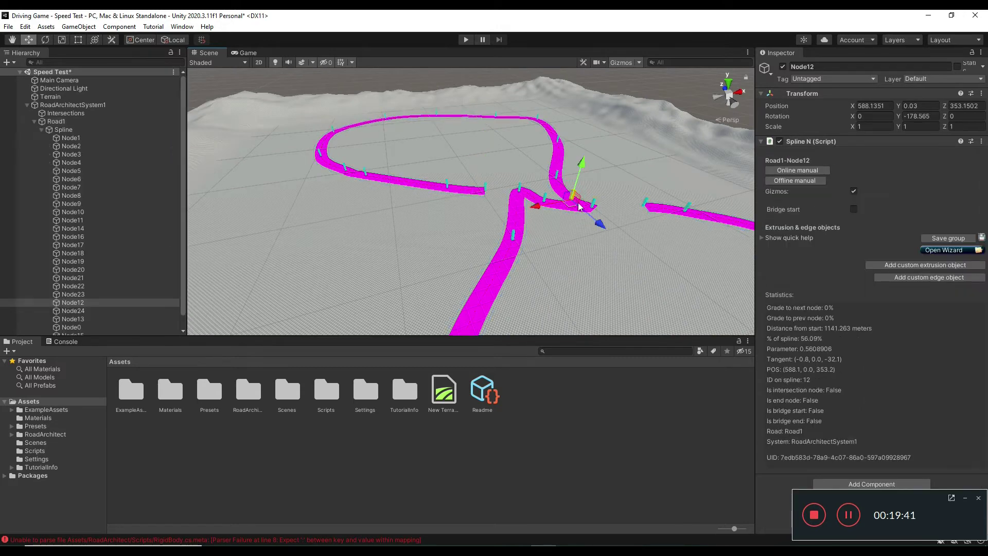
pyautogui.keyDown('ctrl'); pyautogui.click(593, 204); pyautogui.keyUp('ctrl')
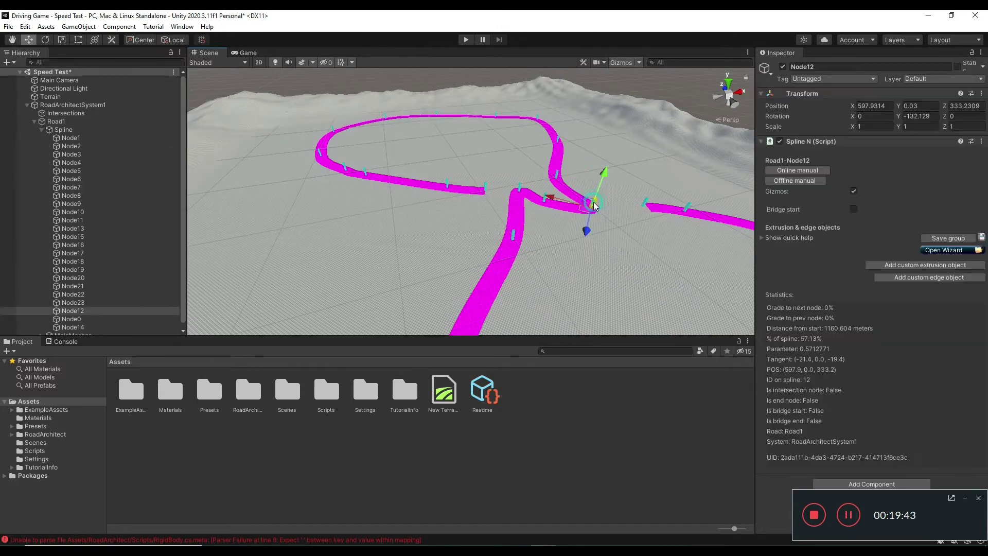
pyautogui.press('Delete')
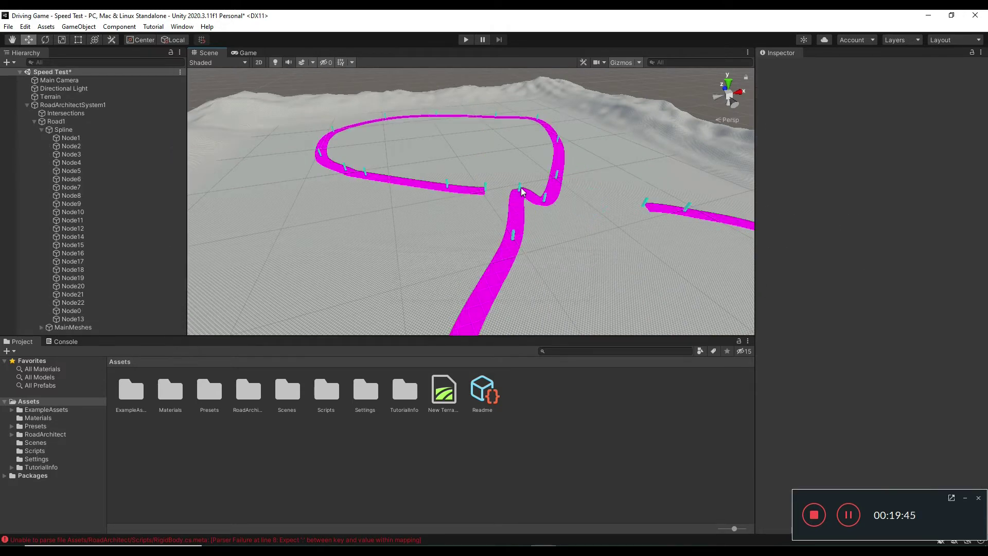
pyautogui.click(519, 189)
pyautogui.click(517, 187)
pyautogui.press('Delete')
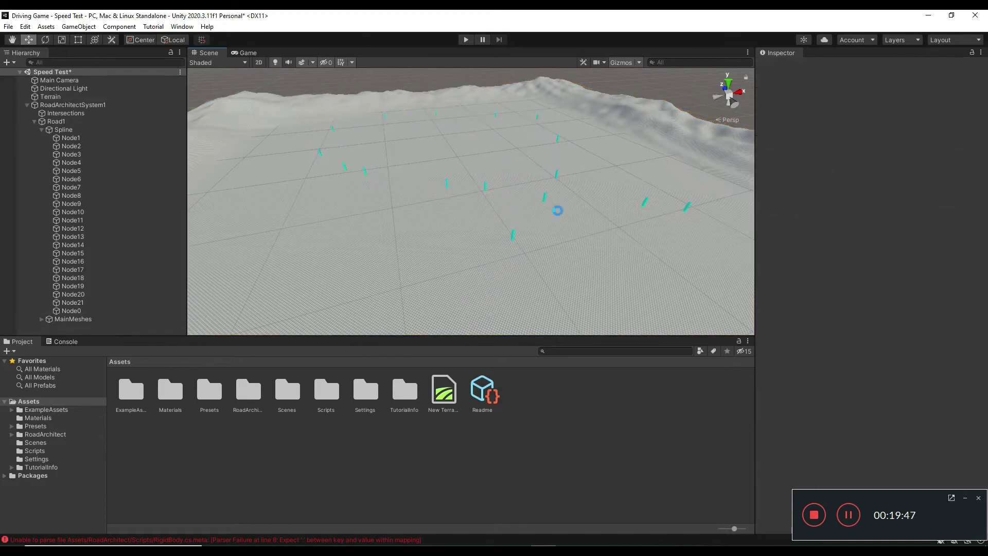
pyautogui.scroll(3, 577, 208)
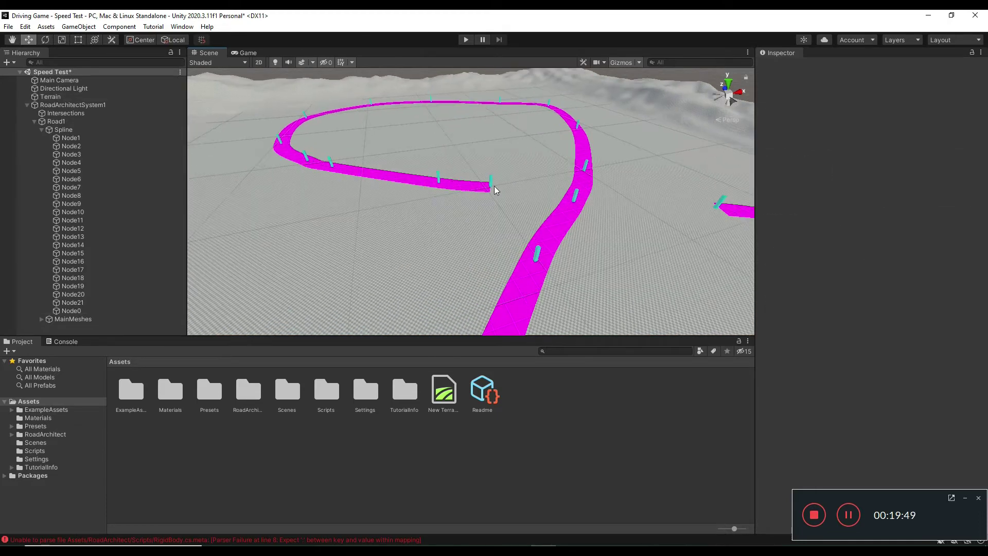
pyautogui.click(518, 187)
pyautogui.click(489, 179)
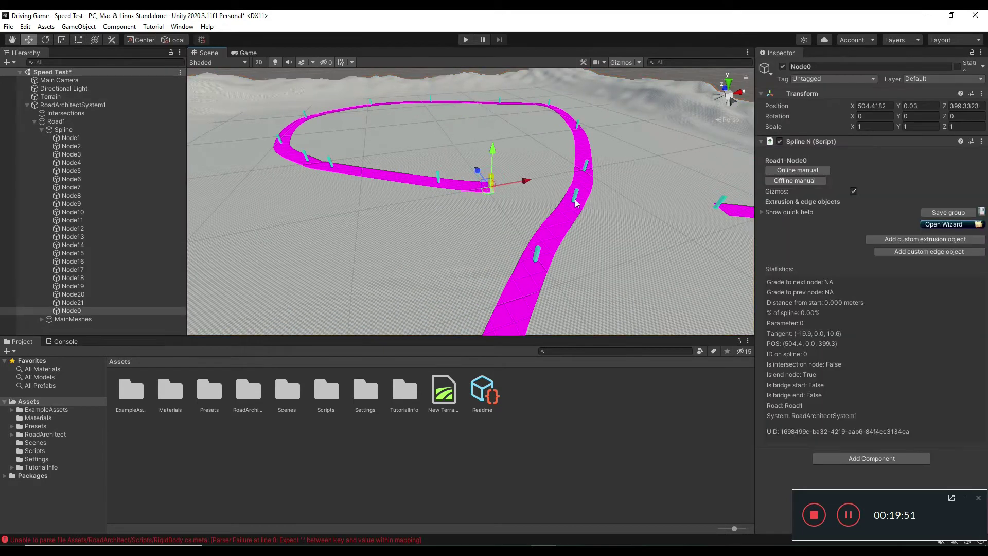
pyautogui.keyDown('shift'); pyautogui.click(575, 196); pyautogui.keyUp('shift')
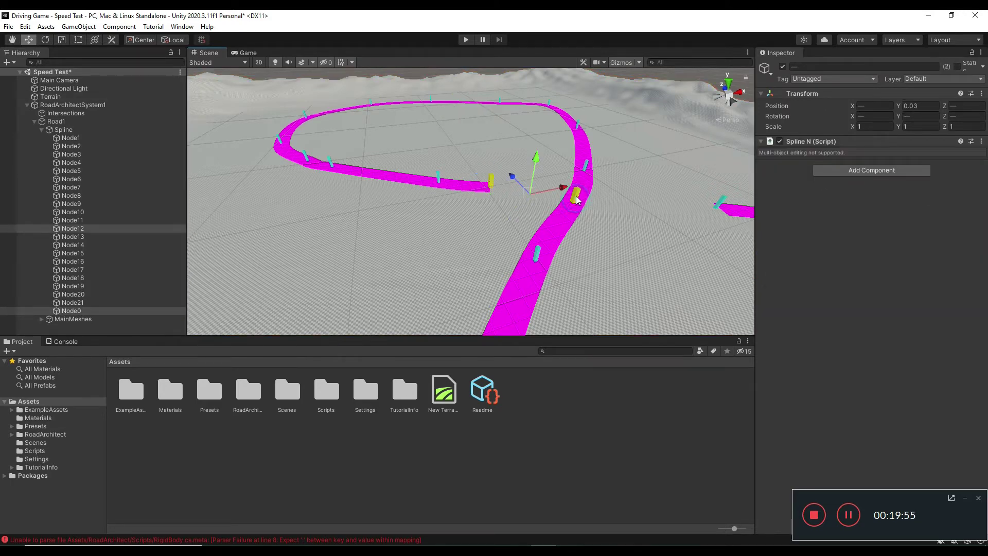
pyautogui.scroll(2, 589, 200)
pyautogui.scroll(1, 589, 200)
pyautogui.click(618, 191)
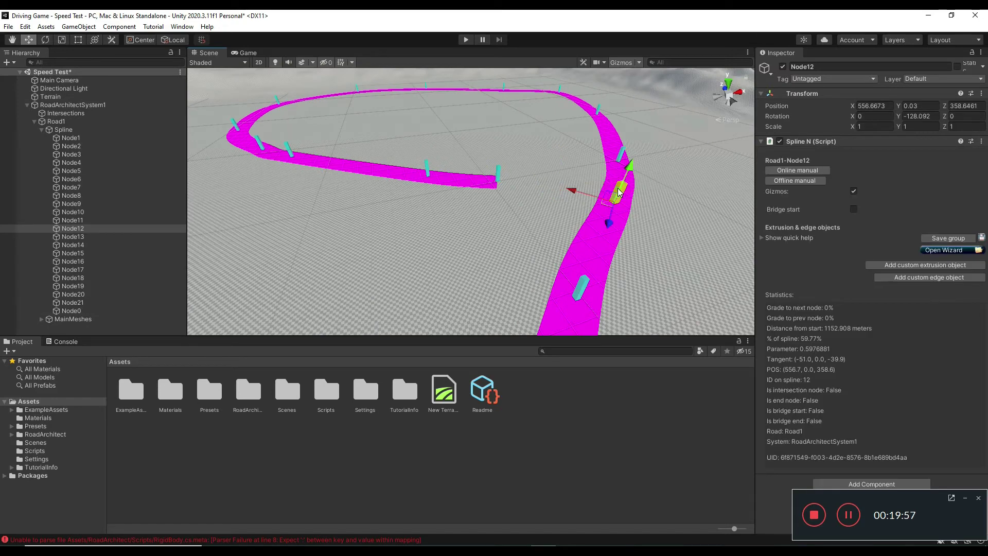
pyautogui.click(497, 179)
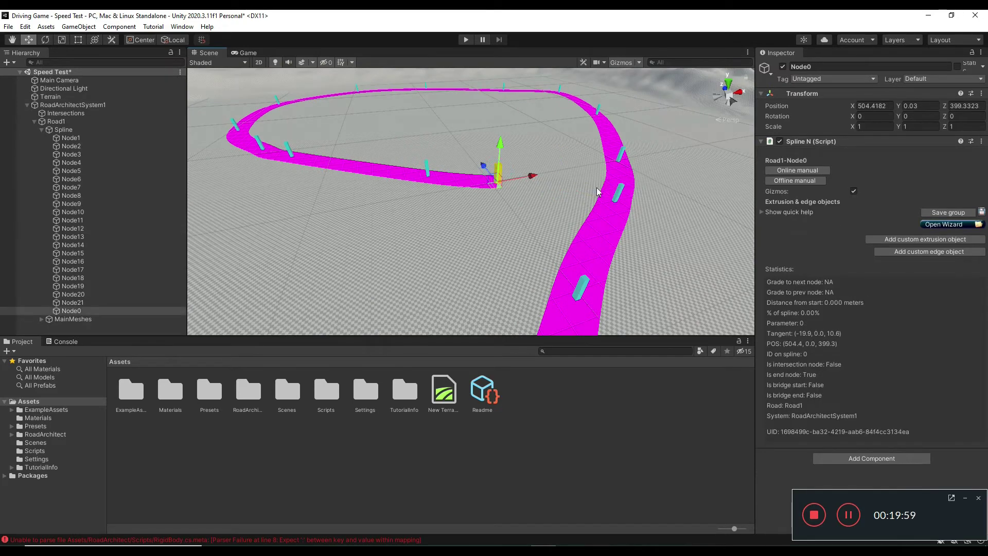
pyautogui.click(618, 194)
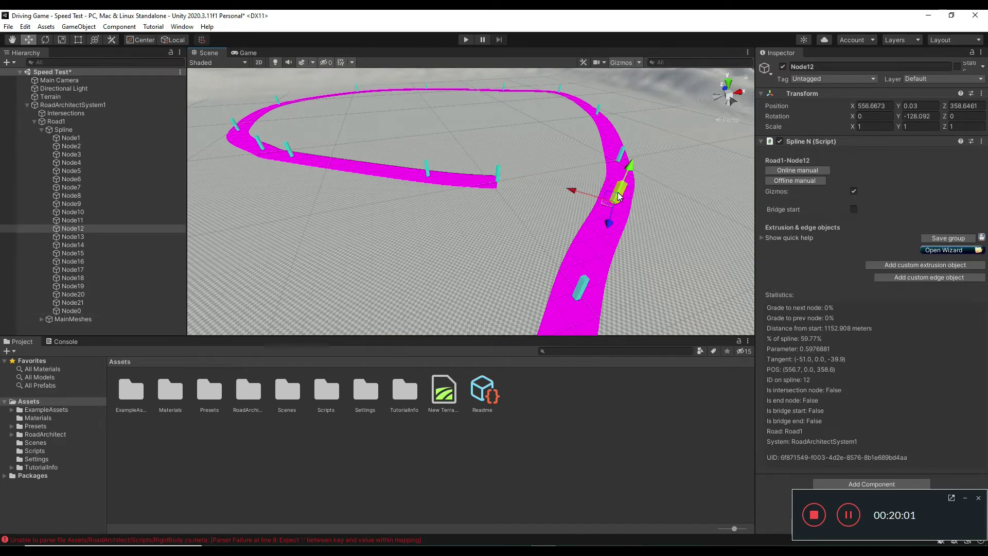
# - Raise Node11 of Road1, on the S-curve near the open road end, to a height of about 10.5
pyautogui.scroll(-2, 618, 196)
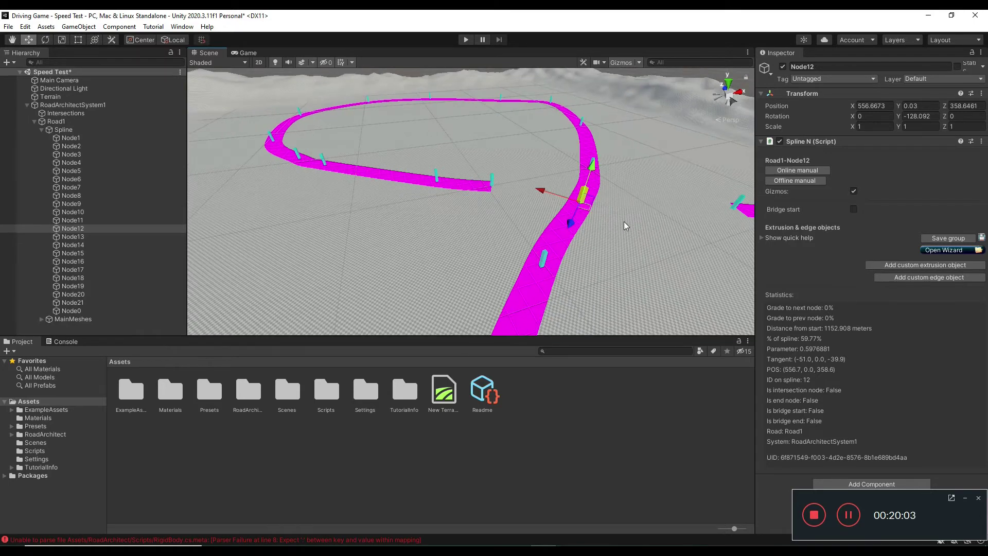
pyautogui.moveTo(620, 230); pyautogui.dragTo(619, 219, button='right')
pyautogui.press('Right')
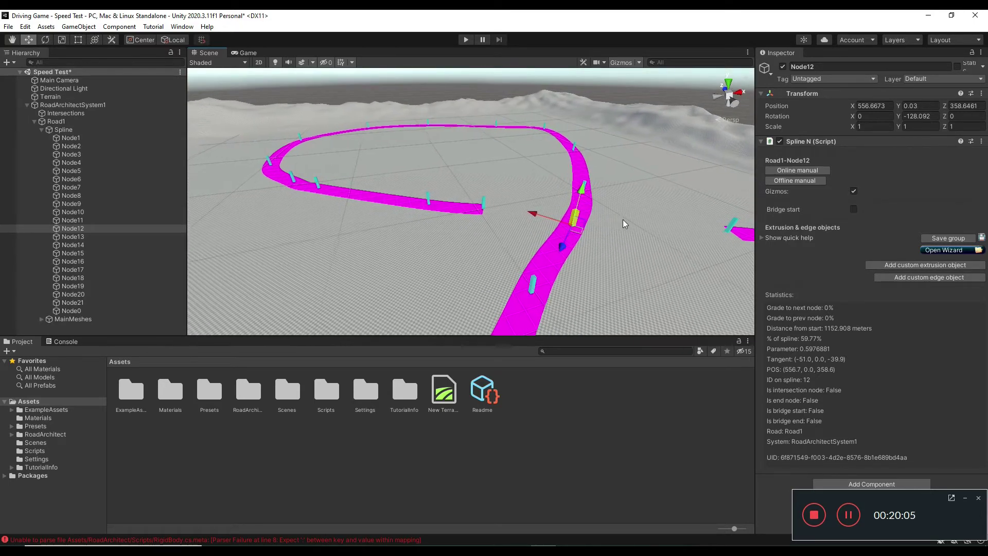
pyautogui.press('Right')
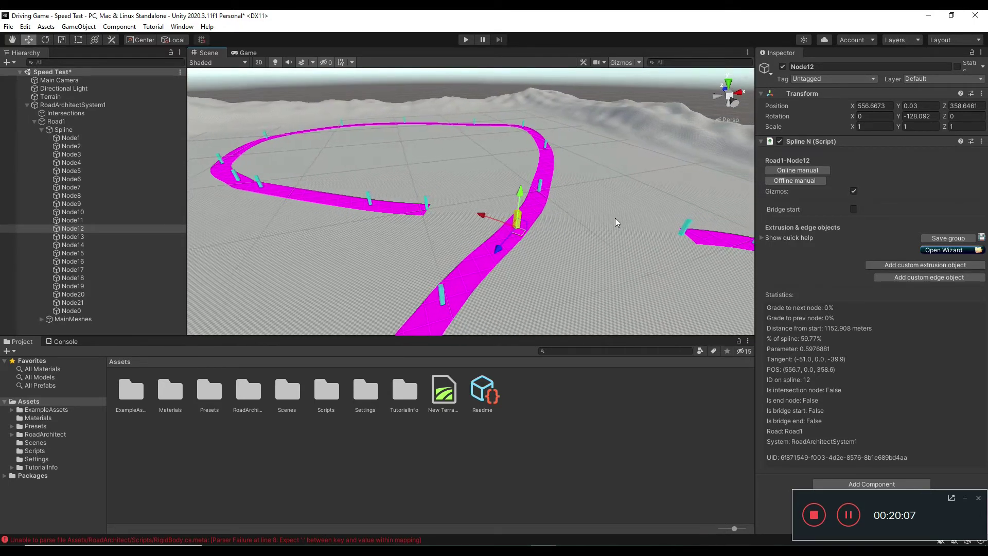
pyautogui.moveTo(613, 217); pyautogui.dragTo(511, 183, button='right')
pyautogui.click(510, 175)
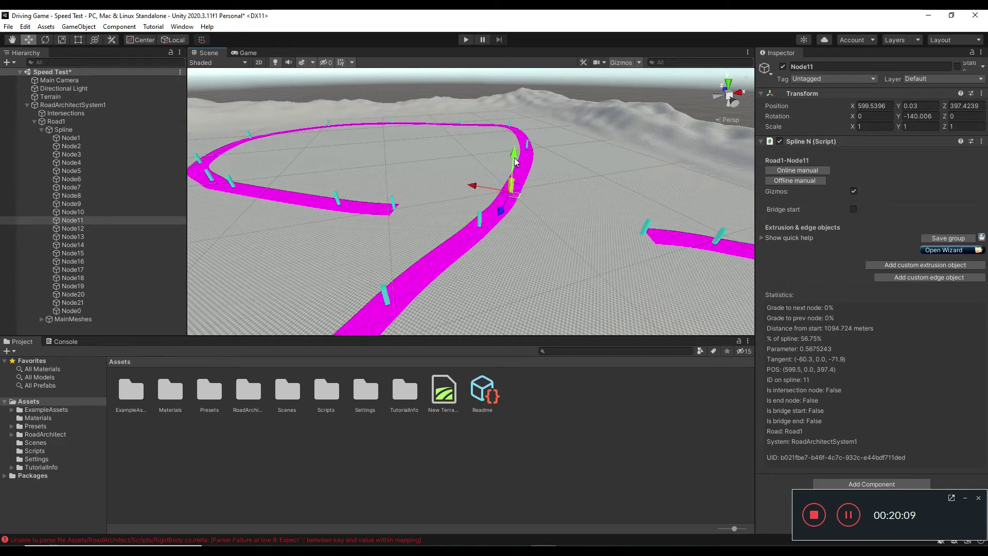
pyautogui.moveTo(516, 162); pyautogui.dragTo(513, 135)
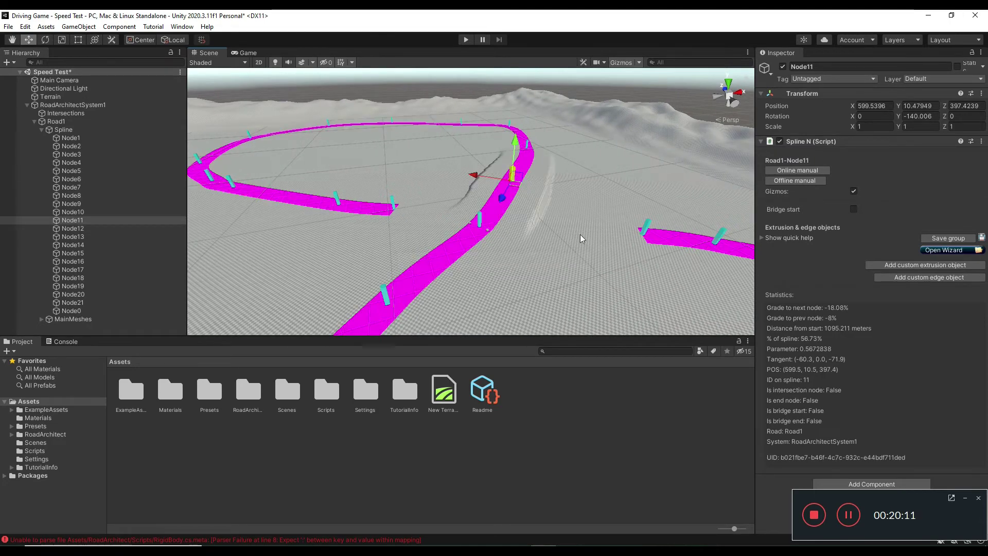
# - Raise the neighbouring Node10 before the S-curve to a height of about 9.7
pyautogui.press('Right')
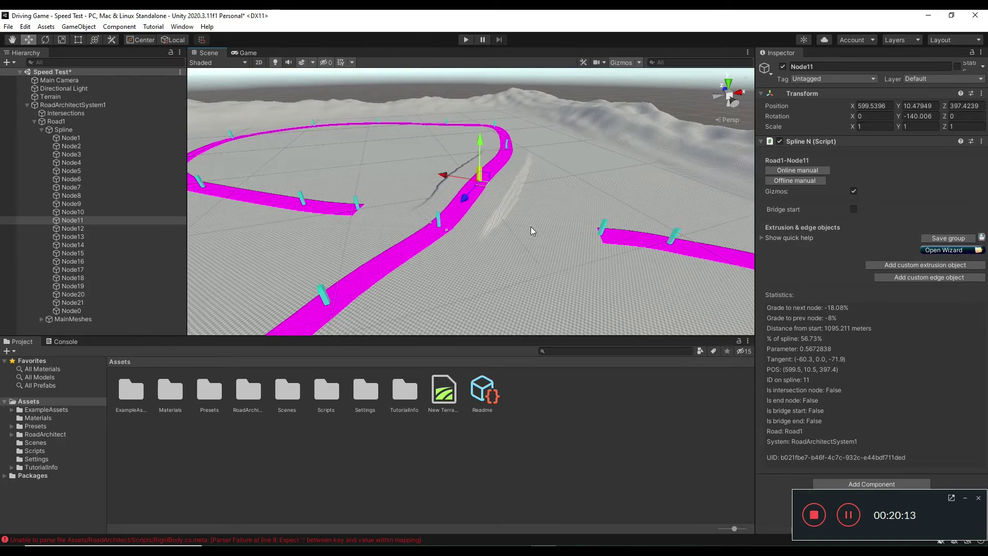
pyautogui.moveTo(529, 224); pyautogui.dragTo(426, 197, button='right')
pyautogui.press('s')
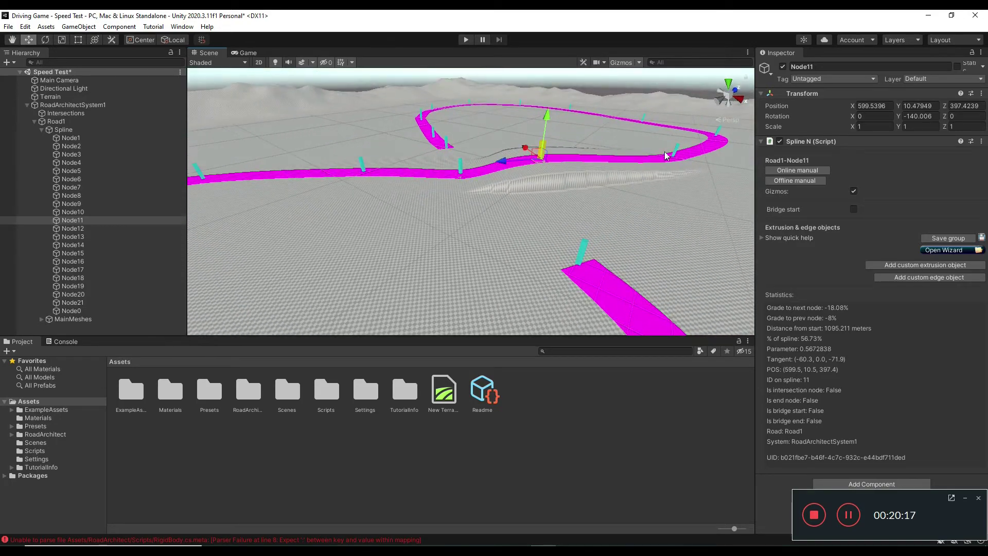
pyautogui.click(672, 155)
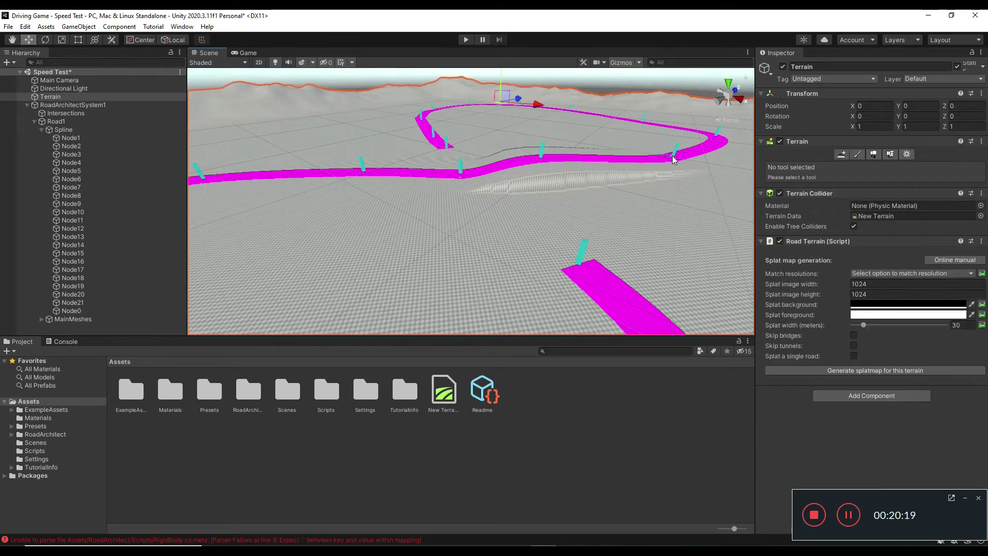
pyautogui.click(674, 159)
pyautogui.click(673, 149)
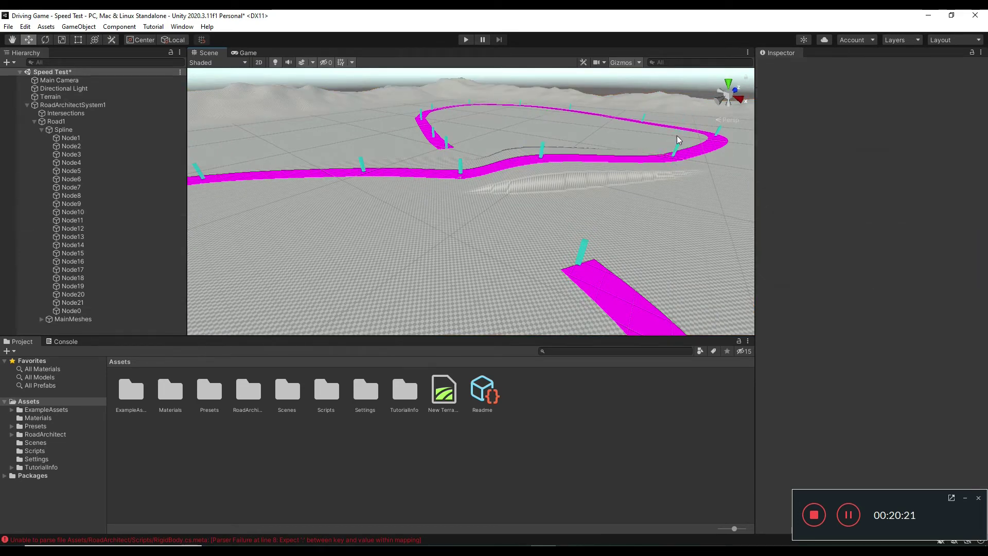
pyautogui.click(676, 157)
pyautogui.click(675, 155)
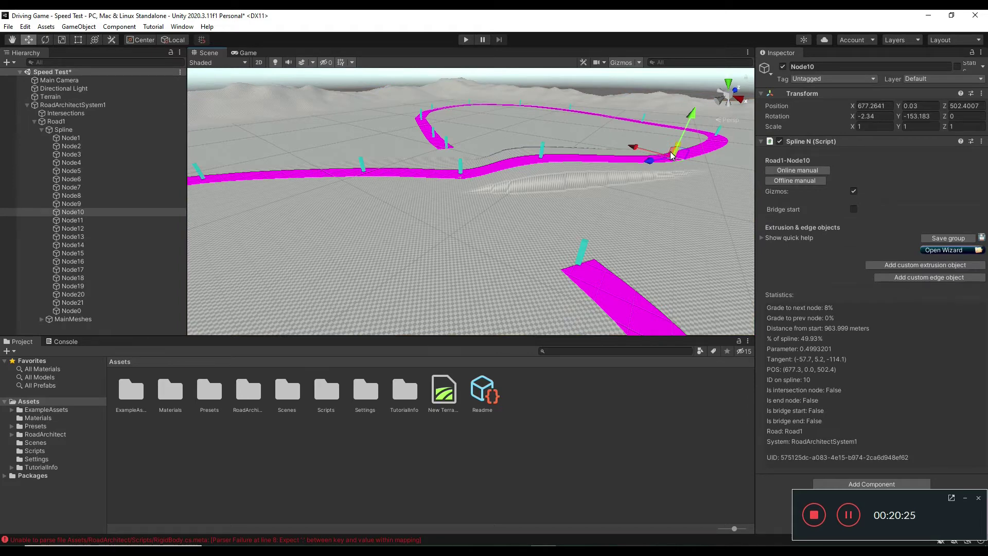
pyautogui.moveTo(692, 119); pyautogui.dragTo(691, 104)
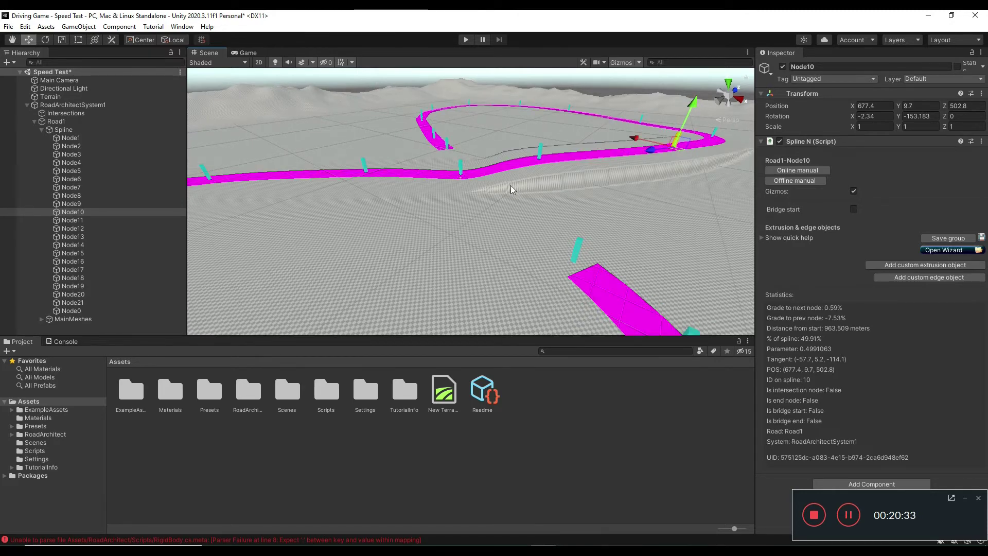
# - Raise Node11 to a height of about 12.7 and delete the low node directly after it
pyautogui.click(539, 149)
pyautogui.click(538, 150)
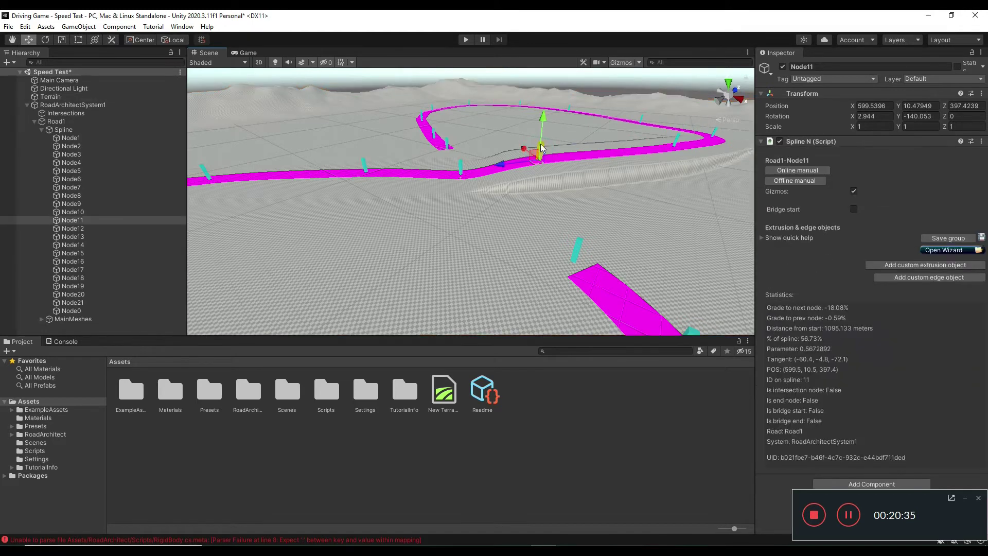
pyautogui.moveTo(543, 132); pyautogui.dragTo(542, 124)
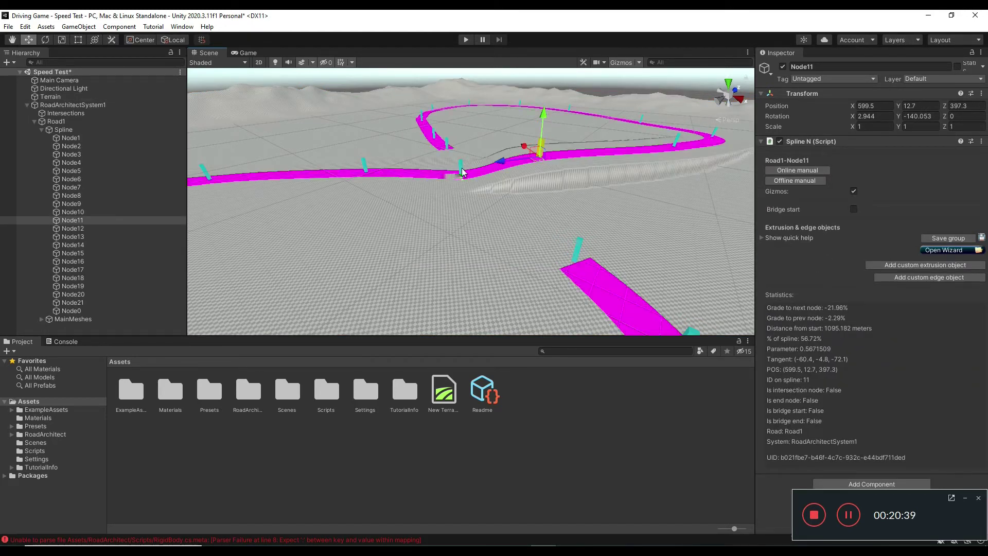
pyautogui.press('Delete')
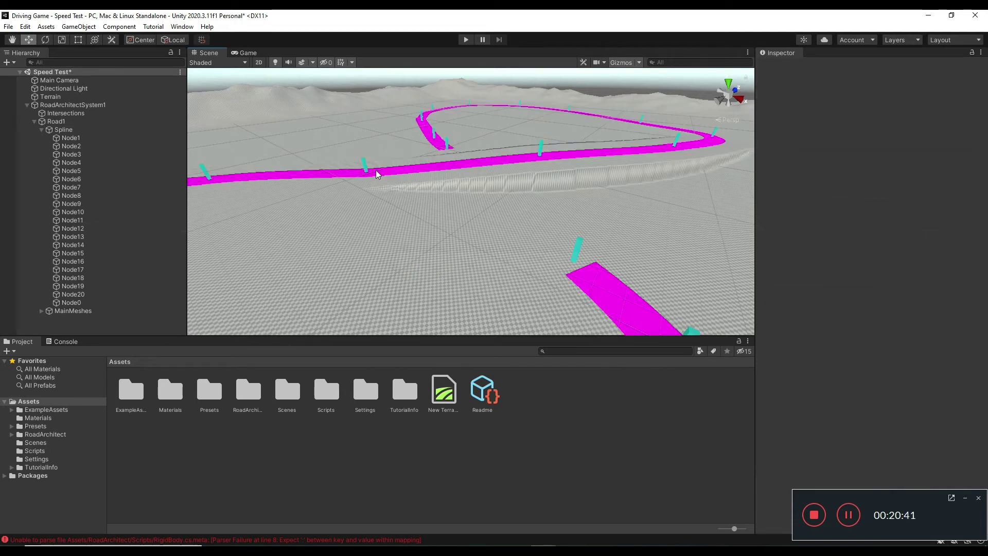
# - Set the Y position of Node12, the node now following Node11, to 12.7
pyautogui.click(366, 170)
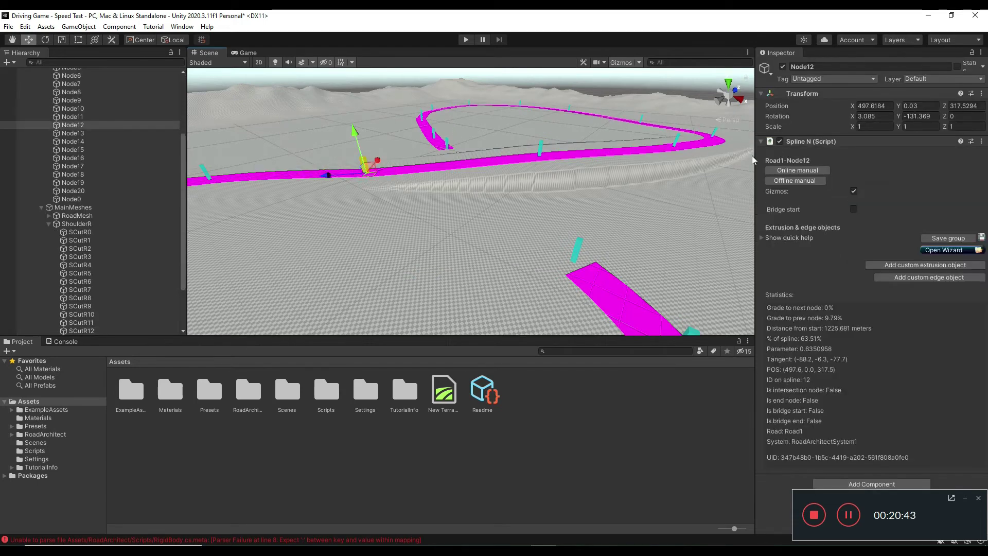
pyautogui.click(918, 106)
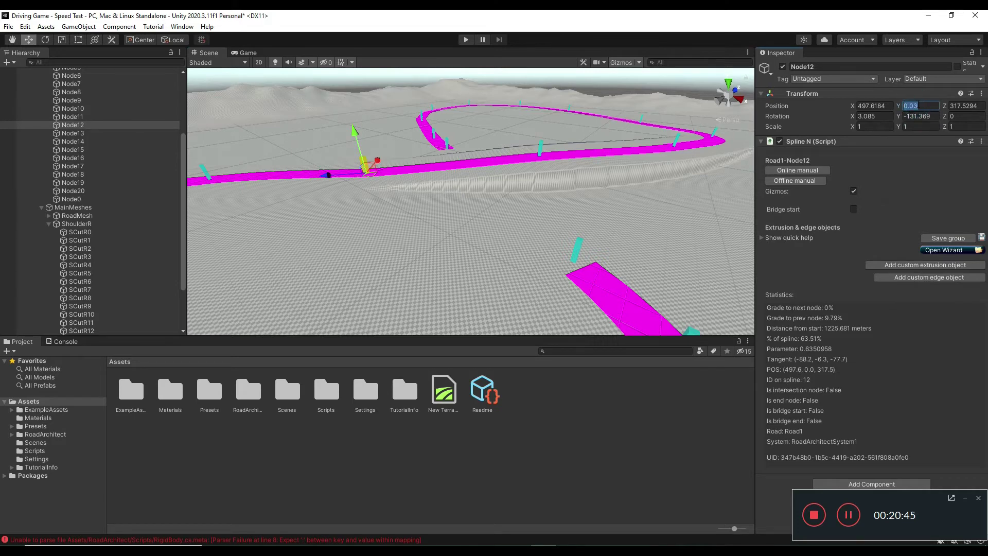
pyautogui.write('12.7')
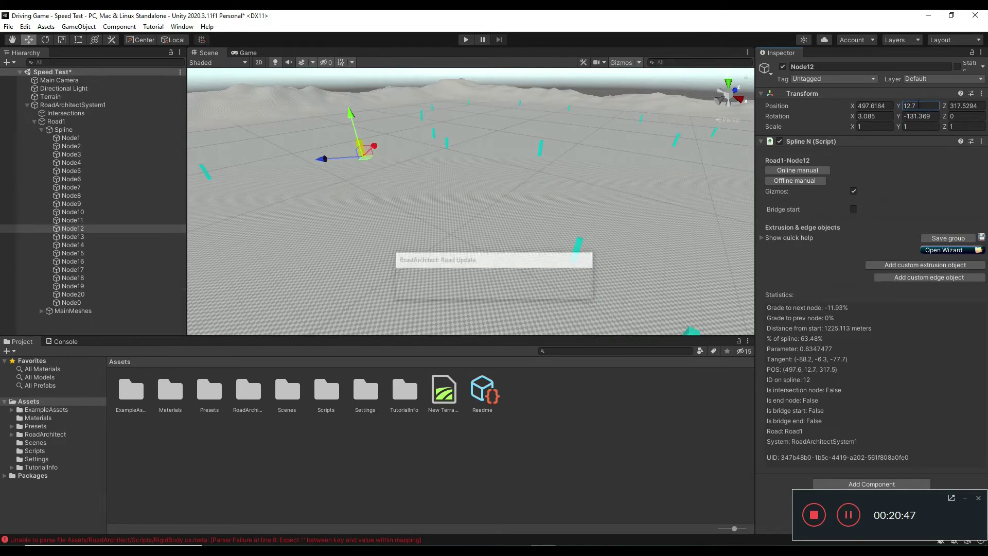
# - Raise Node13 to a height of about 4.4 to ease the slope down from Node12
pyautogui.moveTo(589, 209); pyautogui.dragTo(529, 196, button='right')
pyautogui.click(337, 155)
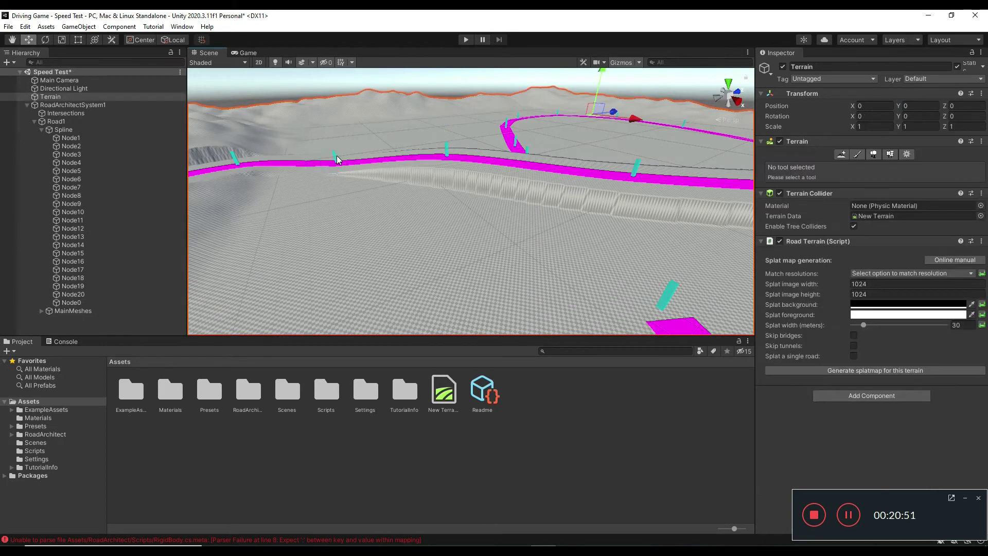
pyautogui.click(336, 156)
pyautogui.click(324, 132)
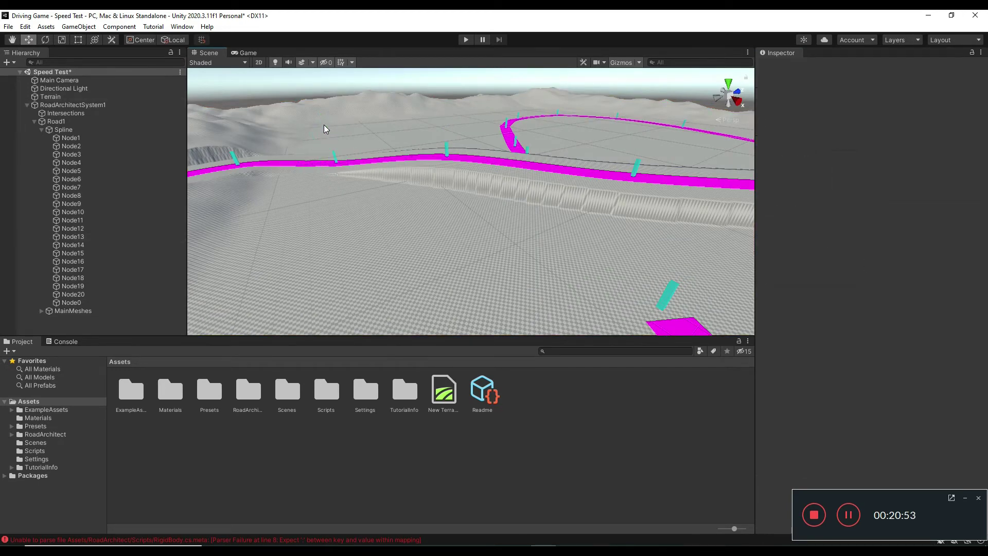
pyautogui.click(332, 154)
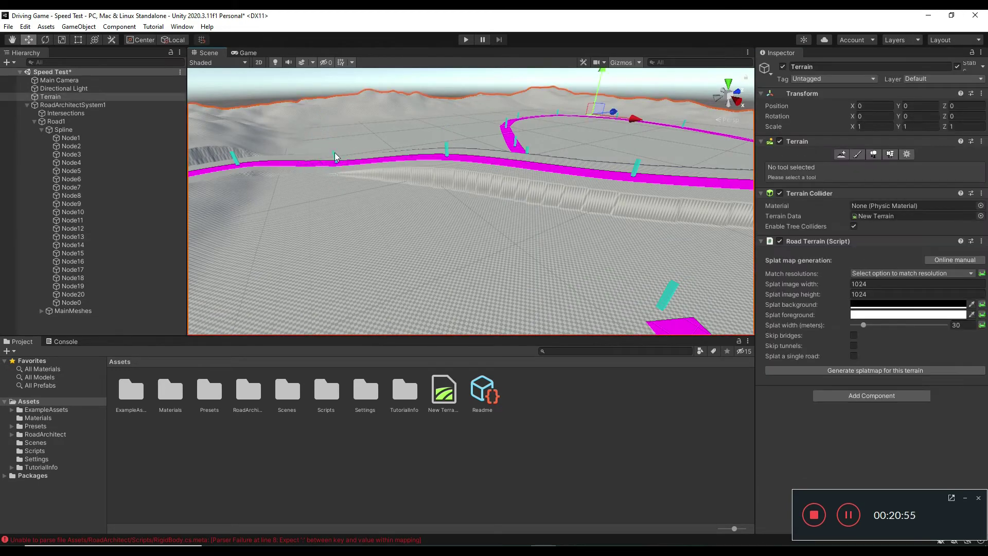
pyautogui.click(334, 152)
pyautogui.moveTo(321, 120); pyautogui.dragTo(322, 117)
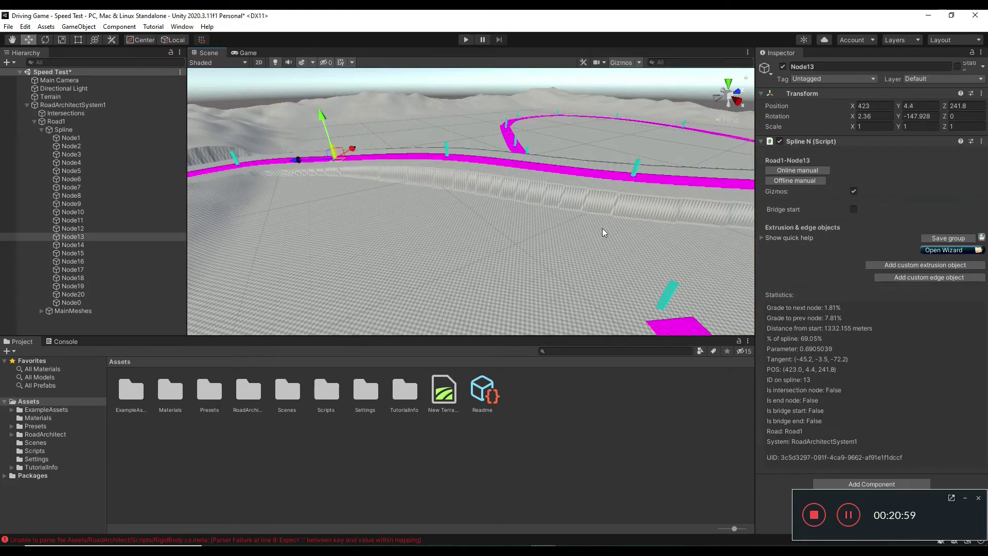
# - Move Node11 along the road away from Node12 to about X 620.4, Z 418.8, and set its Y position to 12.7
pyautogui.moveTo(588, 237); pyautogui.dragTo(643, 243, button='right')
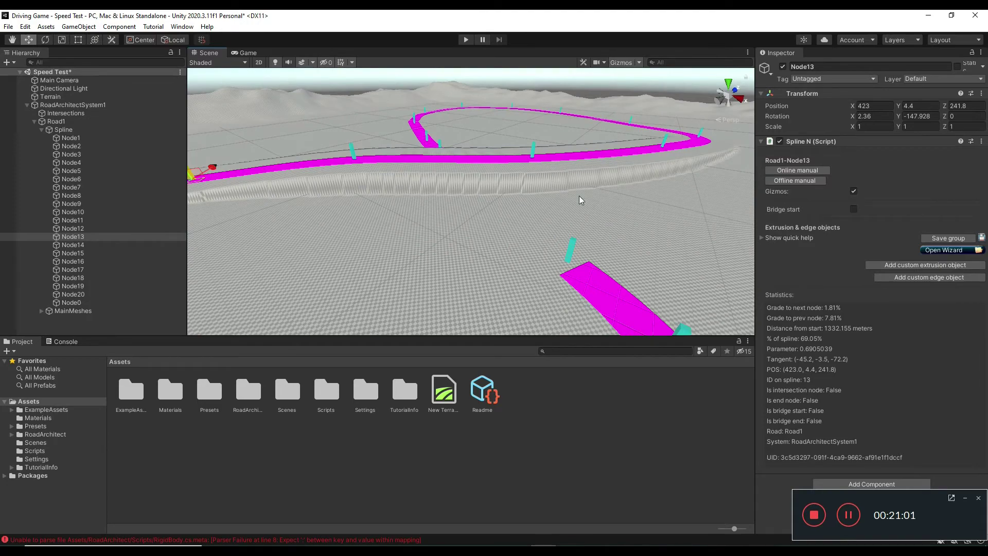
pyautogui.moveTo(579, 199); pyautogui.dragTo(509, 185, button='right')
pyautogui.click(421, 149)
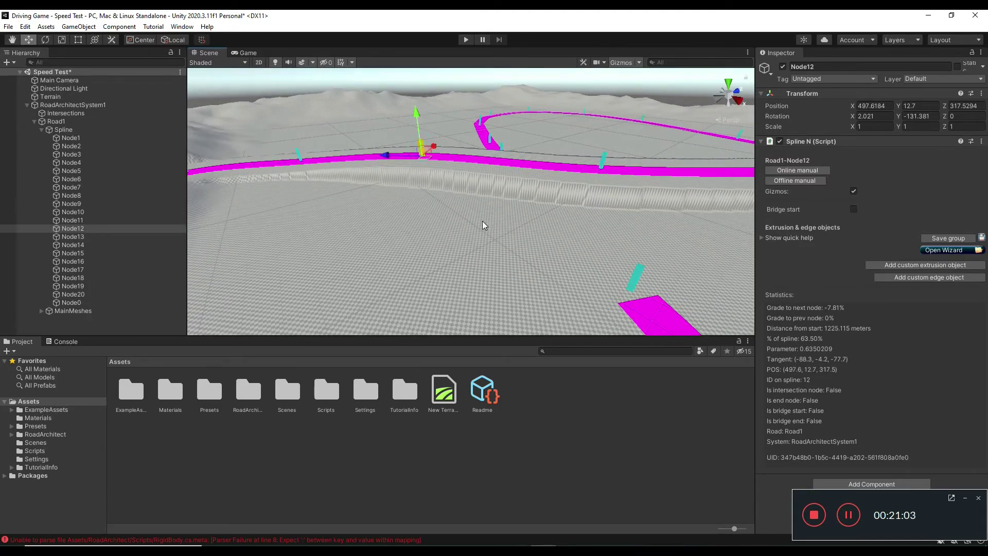
pyautogui.moveTo(482, 221); pyautogui.dragTo(653, 186, button='right')
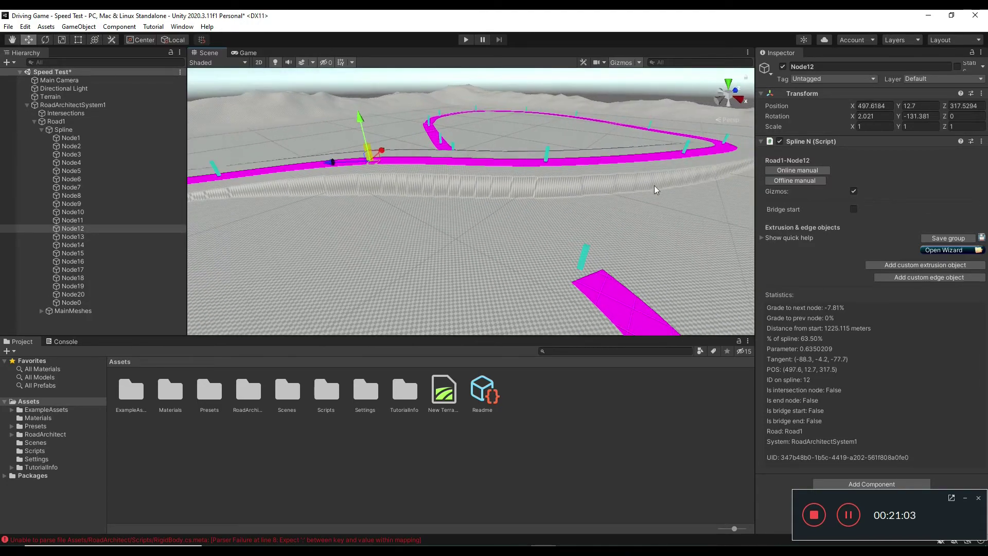
pyautogui.click(548, 160)
pyautogui.moveTo(519, 165); pyautogui.dragTo(558, 165)
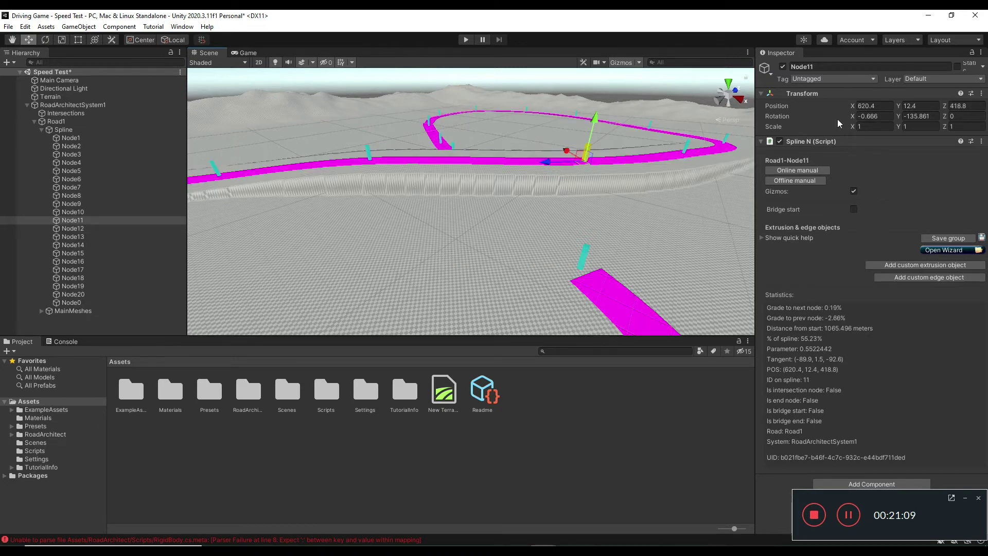
pyautogui.click(924, 108)
pyautogui.write('12.7')
pyautogui.press('Return')
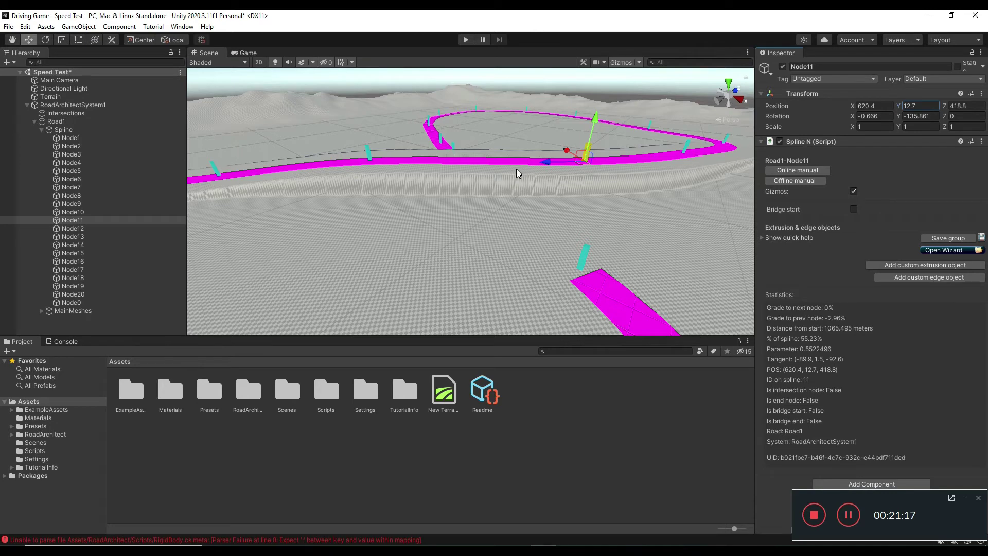
# - Mark Node11 as the bridge start and Node12 as the bridge end
pyautogui.click(367, 154)
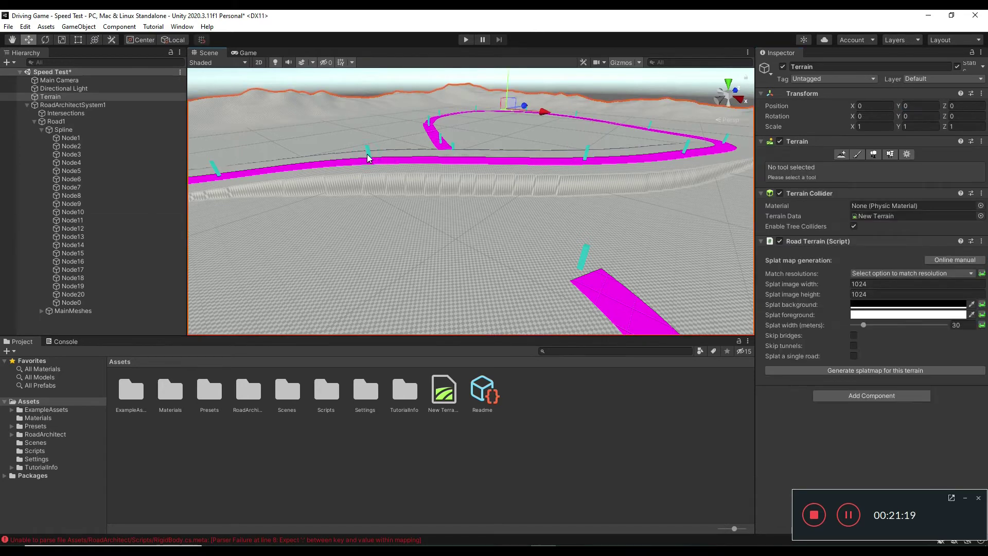
pyautogui.click(367, 154)
pyautogui.click(156, 222)
pyautogui.click(853, 210)
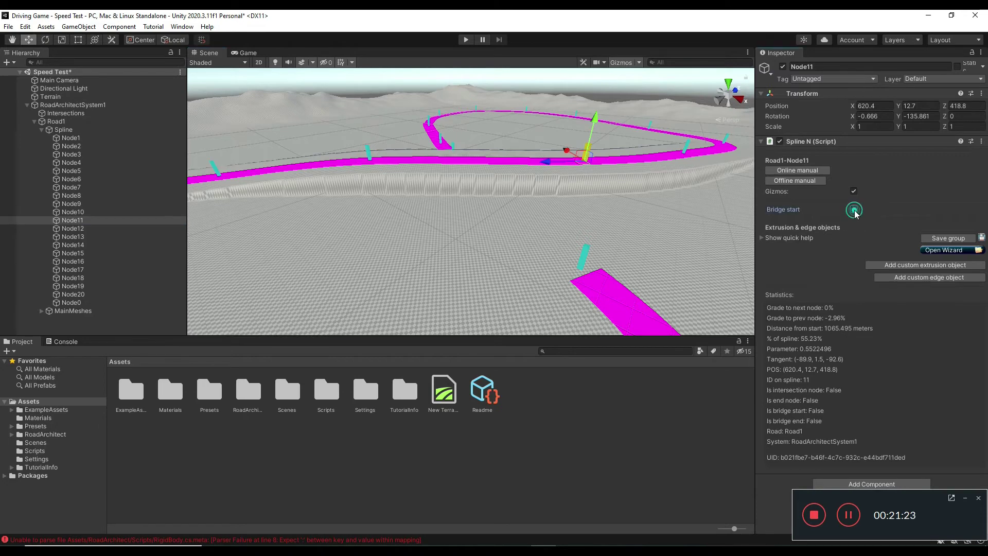
pyautogui.click(121, 227)
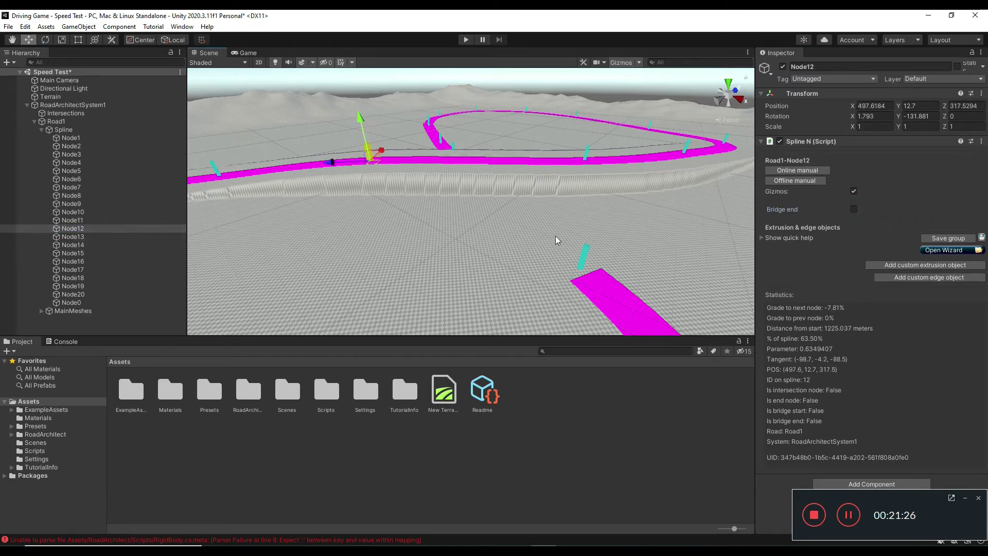
pyautogui.click(853, 210)
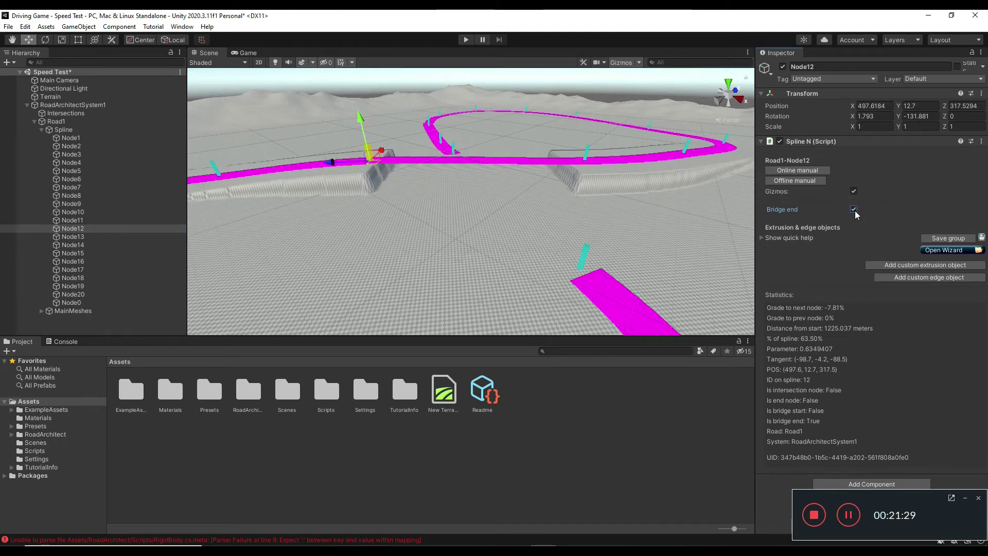
# - Add the Steel Beam complete bridge from the Road Architect wizard to Node11, the bridge start
pyautogui.click(101, 220)
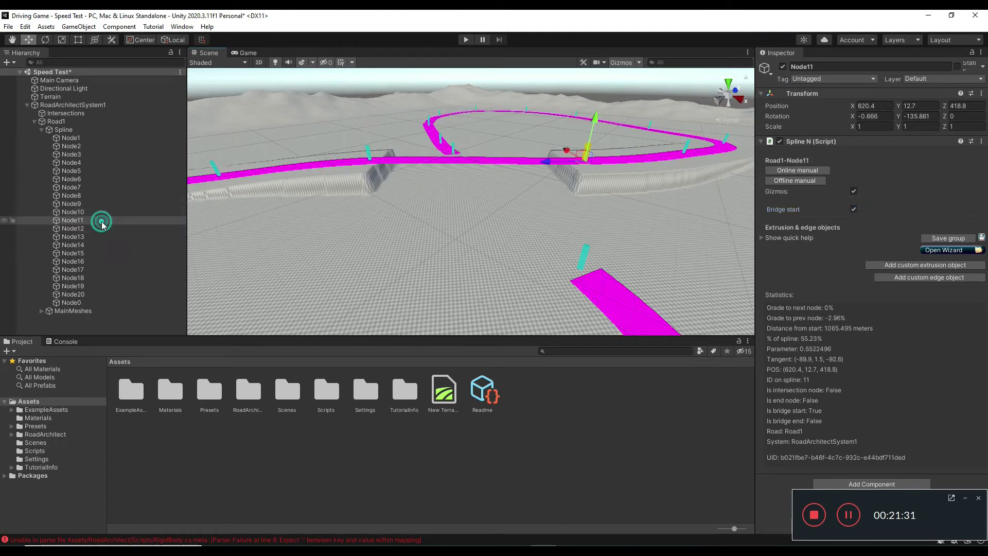
pyautogui.click(944, 249)
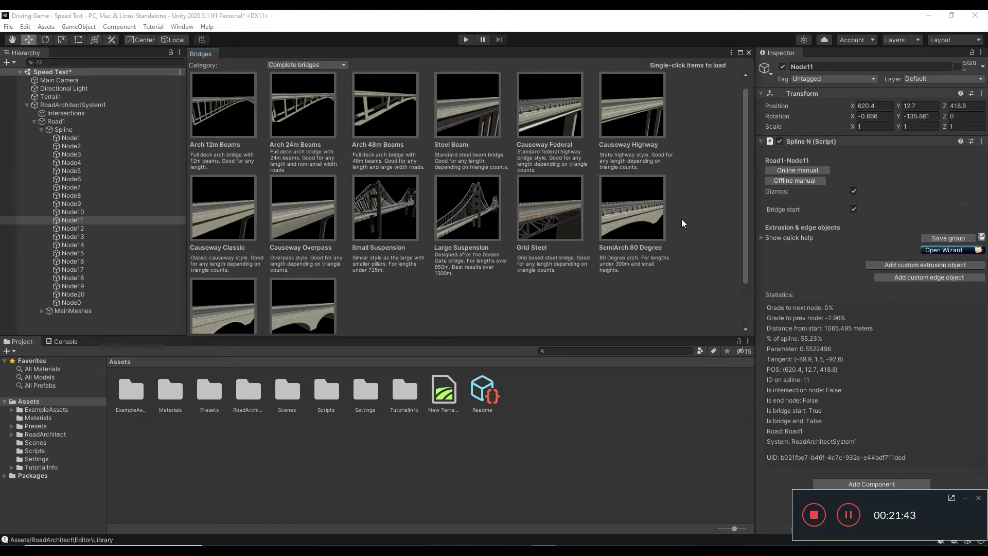
pyautogui.click(466, 103)
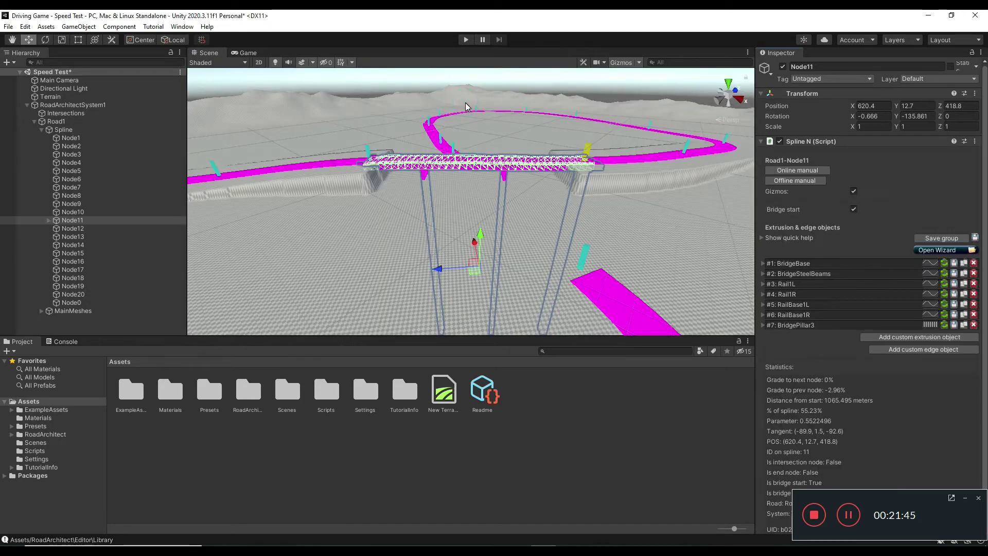
pyautogui.click(548, 215)
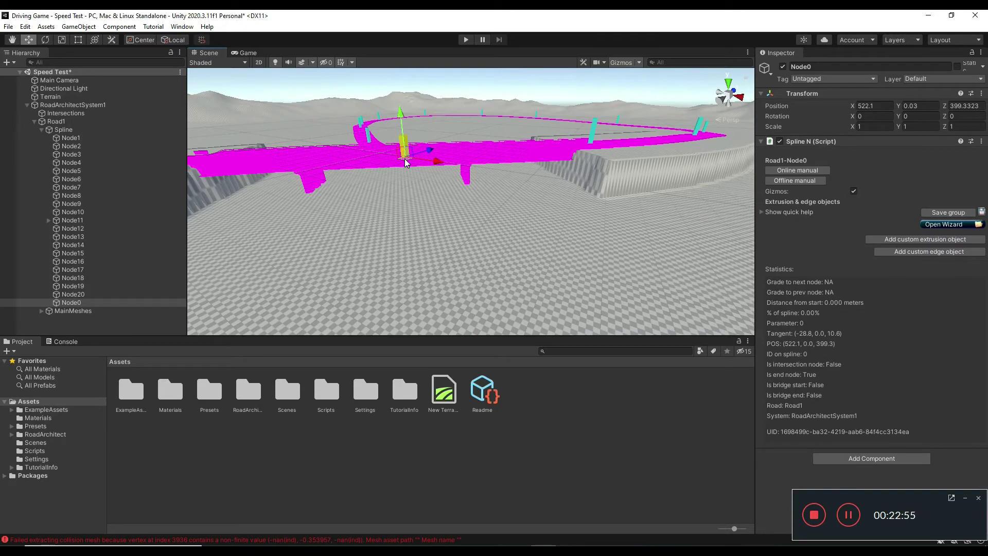
# - Move Node0 to about X 594.7, Z 330.3 and bring the road's other end node close beside it
pyautogui.moveTo(405, 162); pyautogui.dragTo(431, 266)
pyautogui.moveTo(503, 228); pyautogui.dragTo(595, 288, button='right')
pyautogui.scroll(-15, 573, 282)
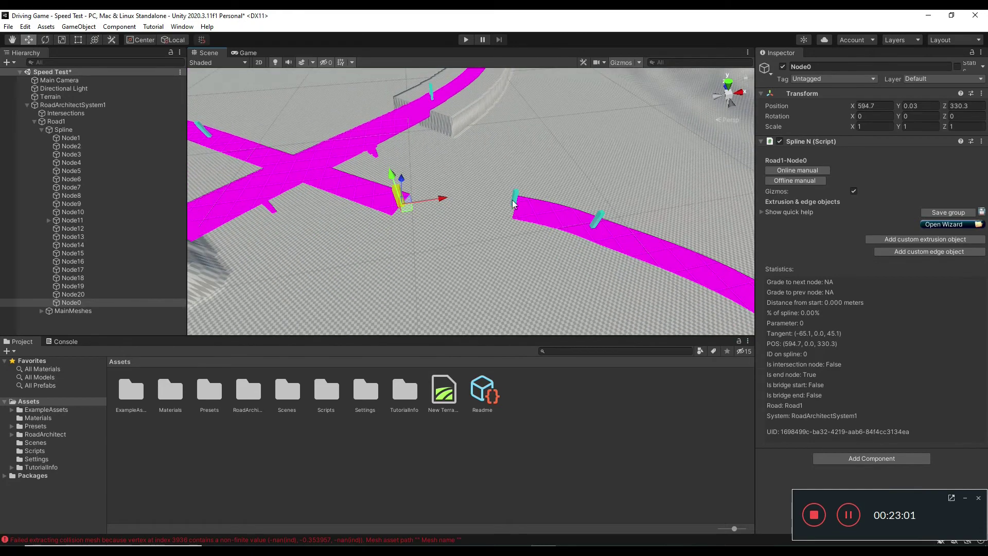
pyautogui.click(514, 205)
pyautogui.moveTo(513, 216); pyautogui.dragTo(416, 216)
# - Move Node19 to about X 667.3, Y 5.6, Z 271.7 to straighten the road leading to the end node
pyautogui.click(591, 231)
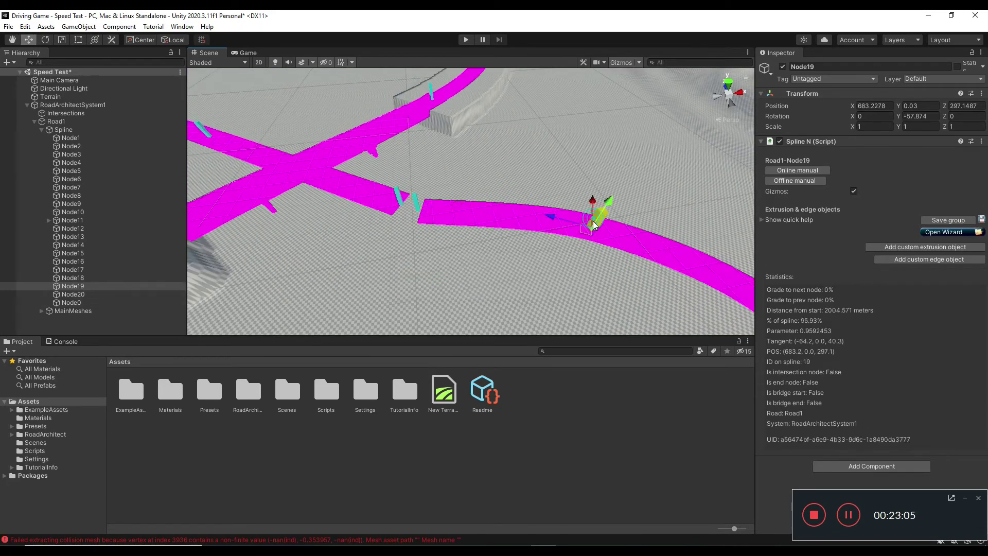
pyautogui.moveTo(595, 230); pyautogui.dragTo(614, 268)
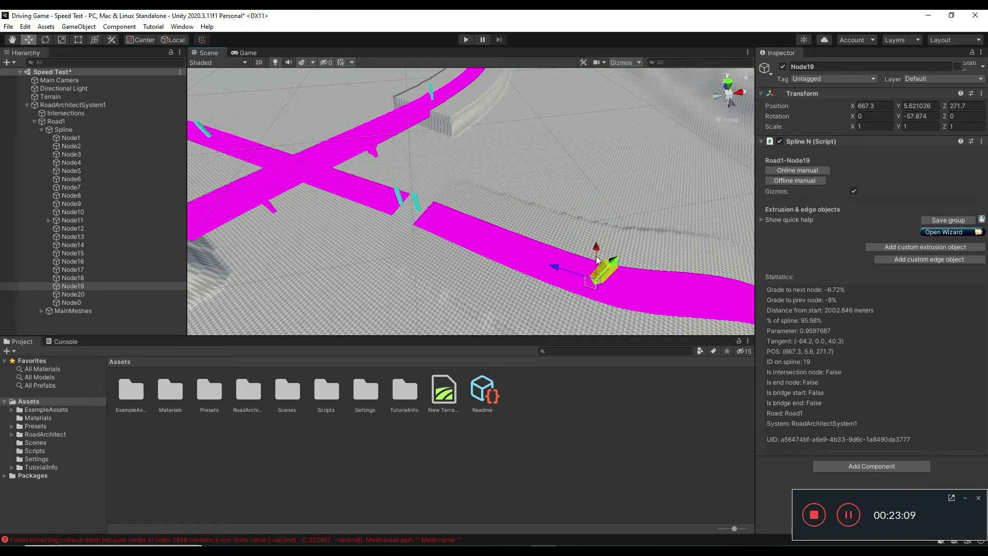
# - Move Node0 onto the neighbouring end node to join the two road ends into a closed circuit
pyautogui.moveTo(440, 227); pyautogui.dragTo(616, 233, button='right')
pyautogui.click(475, 212)
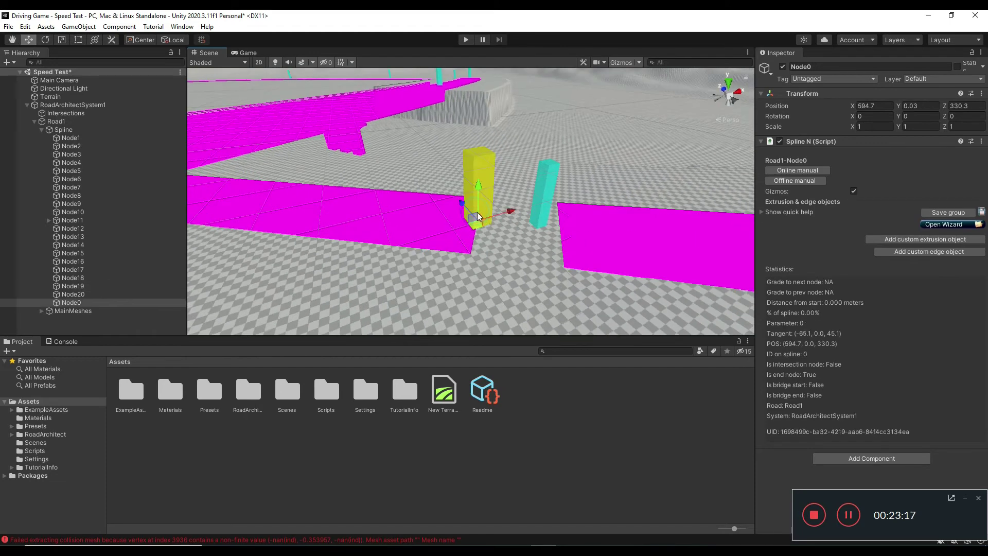
pyautogui.moveTo(478, 223); pyautogui.dragTo(555, 234)
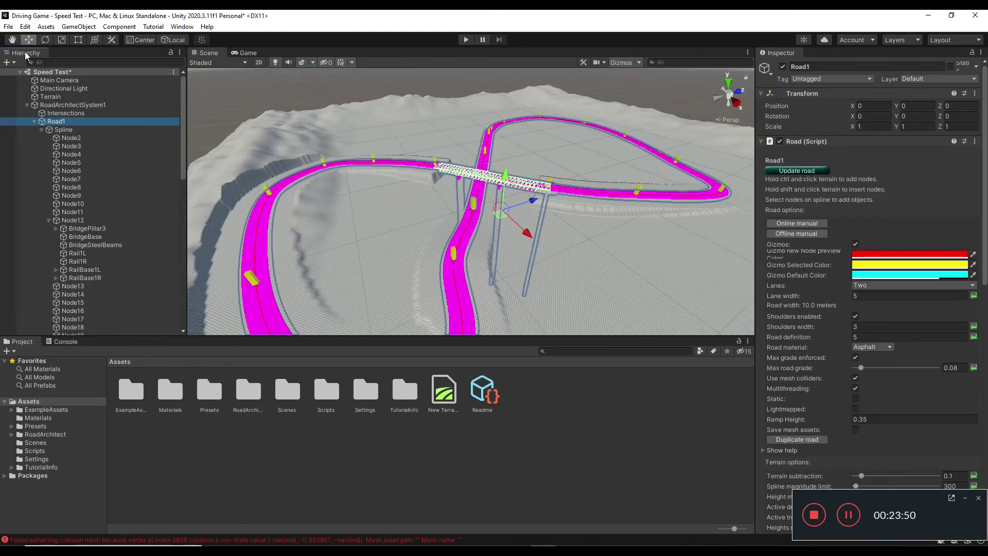
# - Upgrade all project materials to UniversalRP materials and accept overwriting the existing ones
pyautogui.click(13, 28)
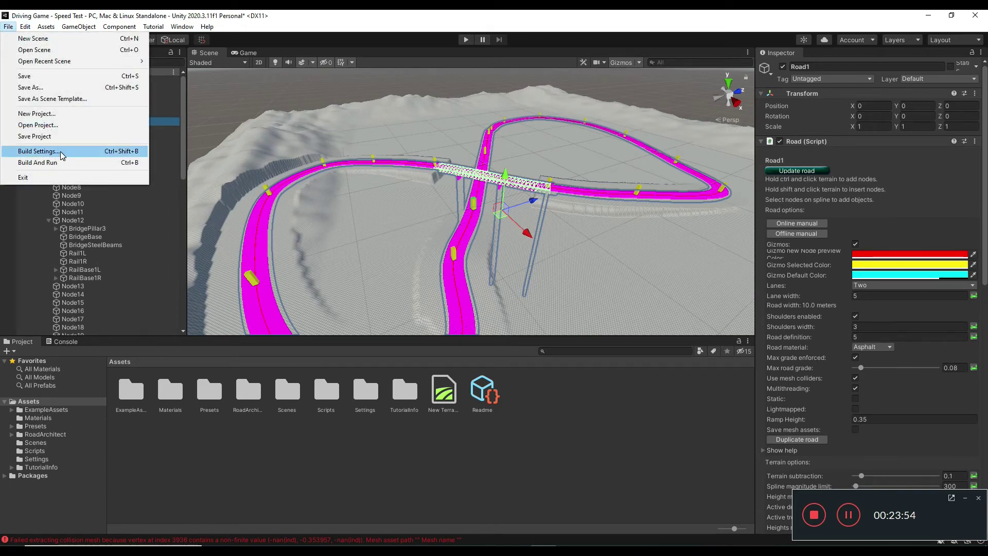
pyautogui.moveTo(19, 30)
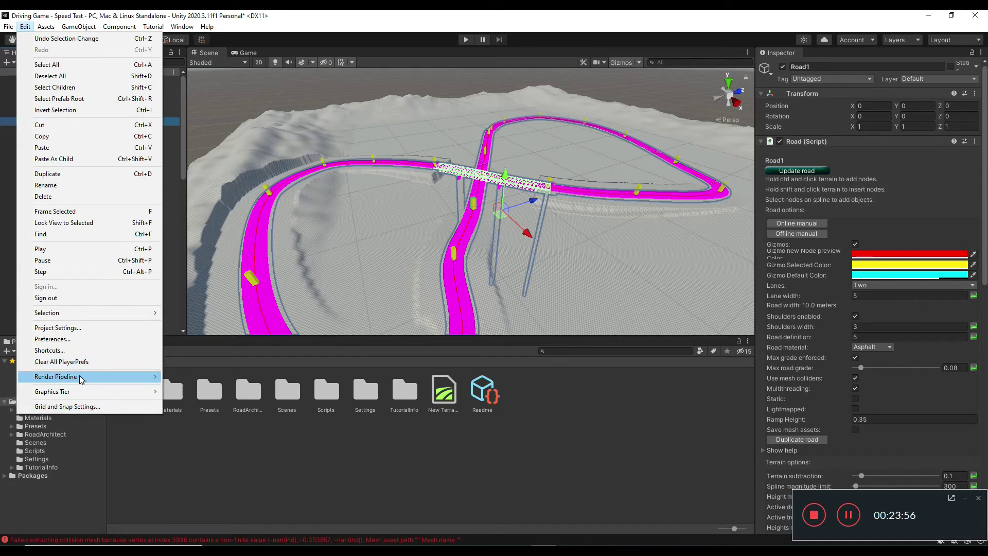
pyautogui.moveTo(78, 376)
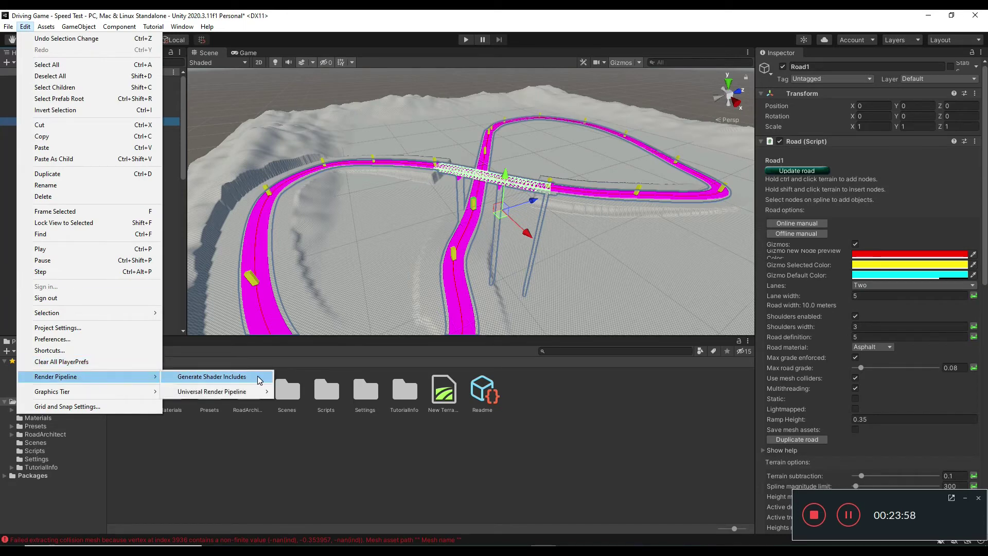
pyautogui.moveTo(256, 393)
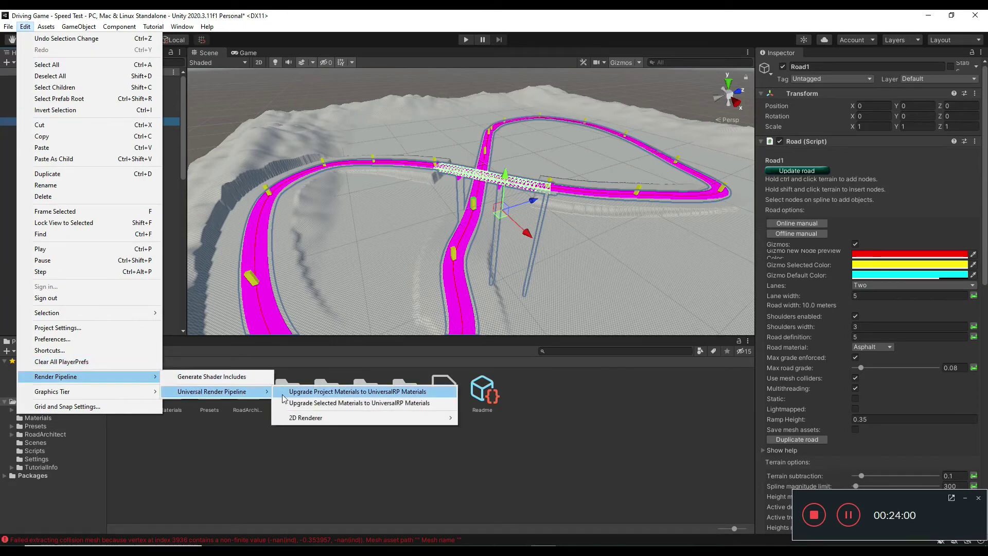
pyautogui.click(437, 396)
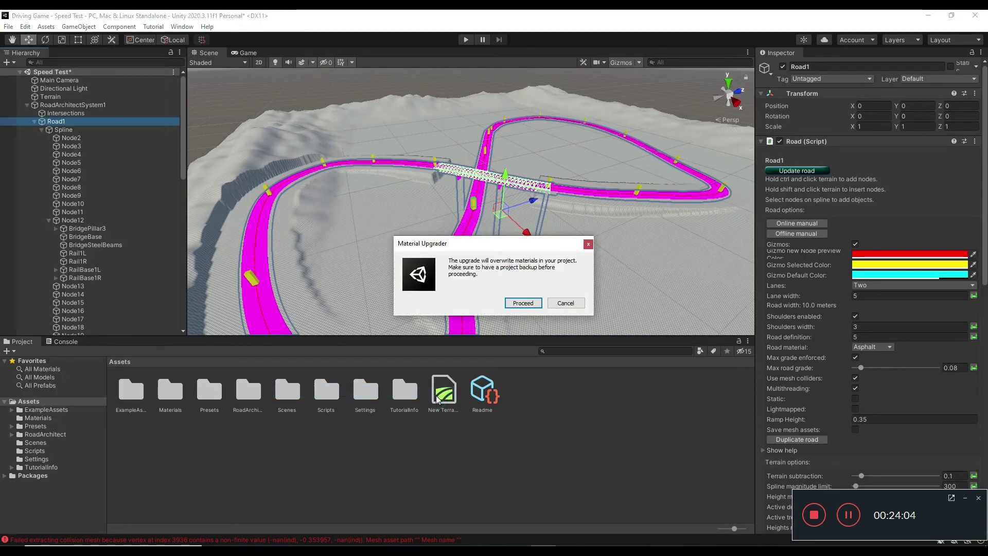
pyautogui.click(521, 305)
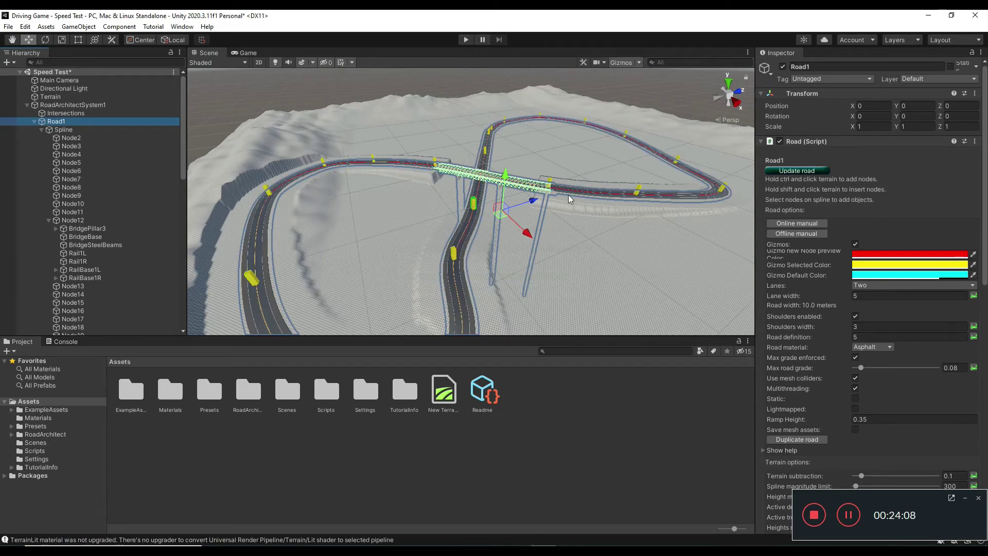
# - Examine the textured road, the bridge's deck and underside, and the terrain embankments at its ends
pyautogui.click(581, 253)
pyautogui.scroll(4, 577, 223)
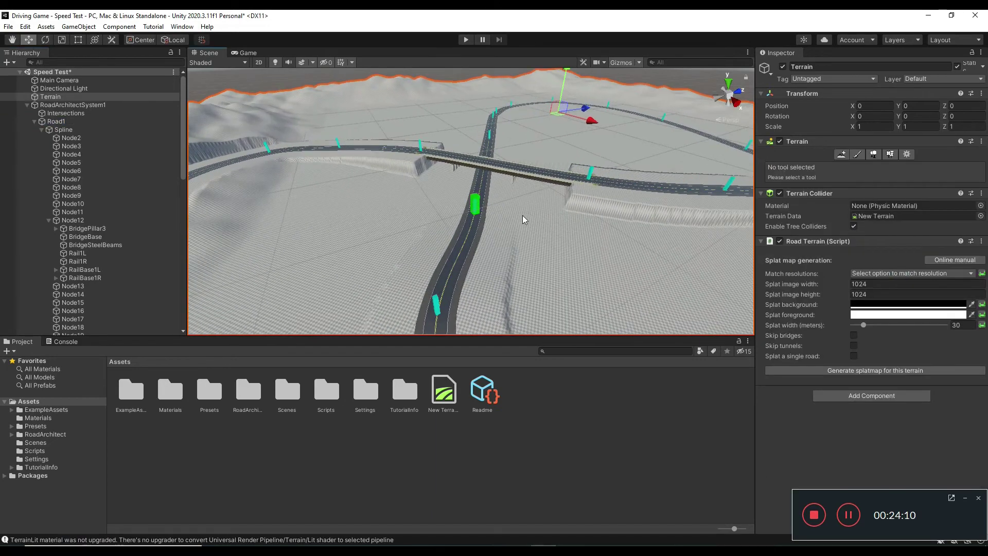
pyautogui.moveTo(541, 232); pyautogui.dragTo(550, 226, button='right')
pyautogui.scroll(4, 540, 255)
pyautogui.scroll(5, 550, 269)
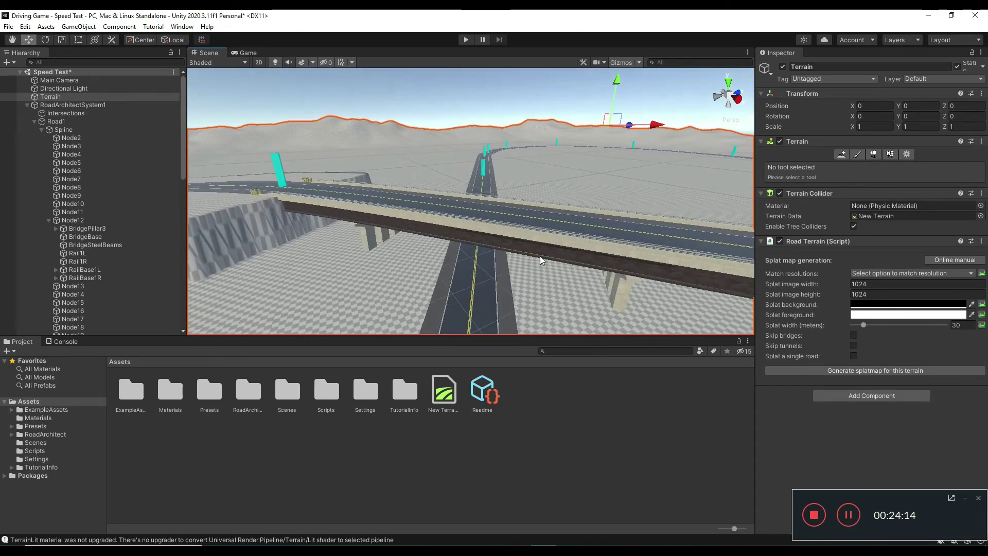
pyautogui.keyDown('alt'); pyautogui.moveTo(539, 310); pyautogui.dragTo(549, 367); pyautogui.keyUp('alt')
pyautogui.scroll(4, 564, 304)
pyautogui.moveTo(550, 246)
pyautogui.keyDown('alt'); pyautogui.mouseDown()
pyautogui.moveTo(524, 208)
pyautogui.moveTo(573, 236)
pyautogui.moveTo(560, 65)
pyautogui.mouseUp(); pyautogui.keyUp('alt')
pyautogui.keyDown('alt'); pyautogui.moveTo(566, 173); pyautogui.dragTo(570, 102); pyautogui.keyUp('alt')
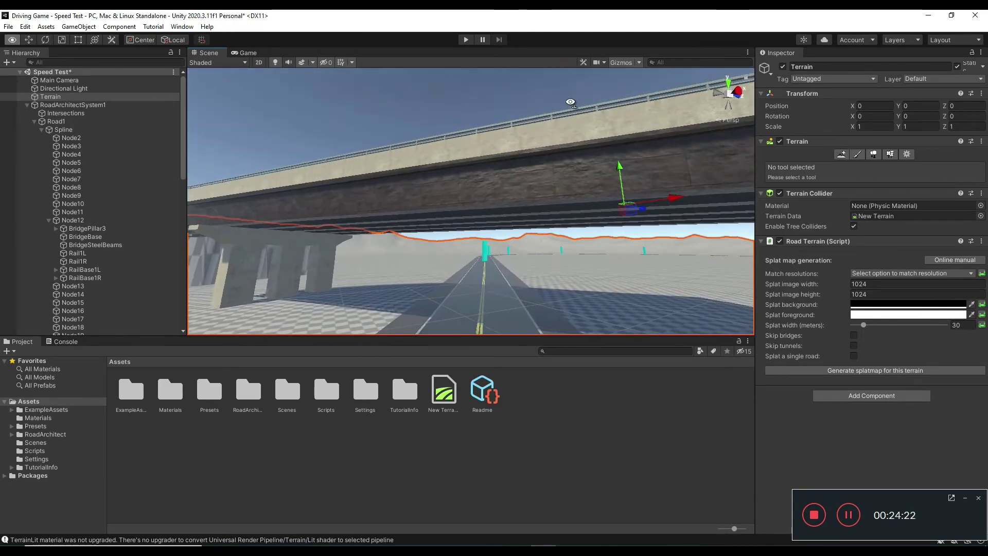
pyautogui.keyDown('alt'); pyautogui.moveTo(571, 201); pyautogui.dragTo(590, 269); pyautogui.keyUp('alt')
pyautogui.moveTo(590, 270); pyautogui.dragTo(683, 346, button='right')
pyautogui.scroll(2, 655, 331)
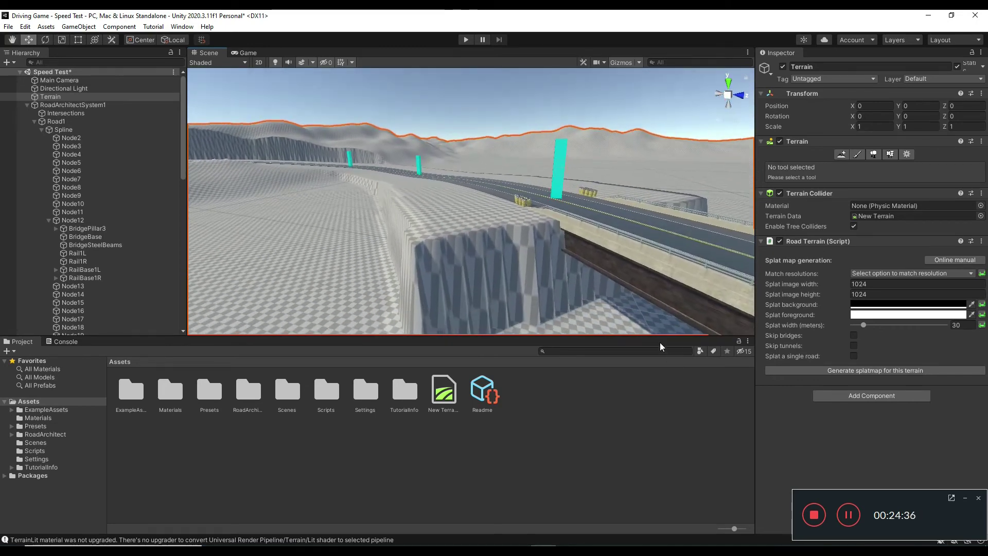
pyautogui.scroll(3, 562, 280)
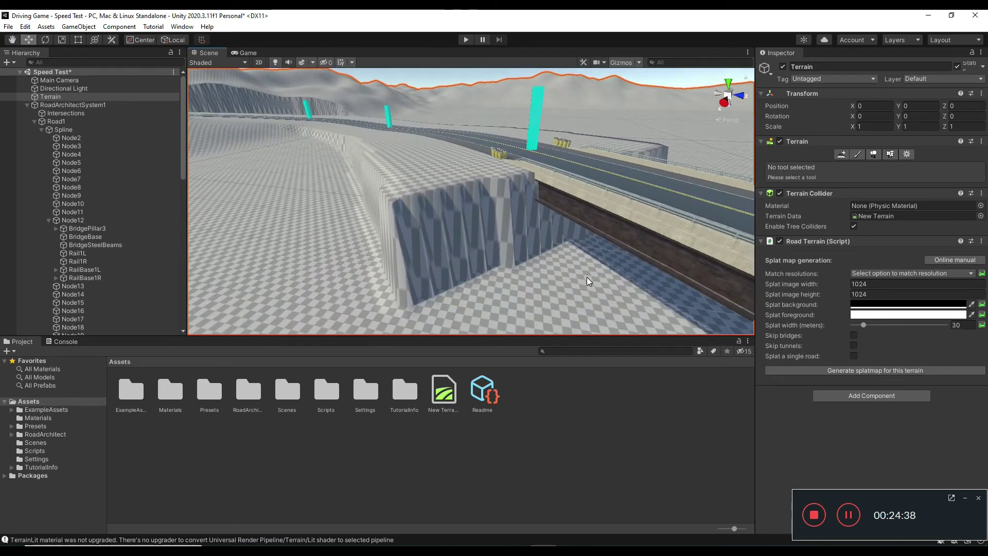
pyautogui.moveTo(512, 251); pyautogui.dragTo(865, 212, button='right')
pyautogui.keyDown('alt'); pyautogui.moveTo(610, 222); pyautogui.dragTo(604, 229); pyautogui.keyUp('alt')
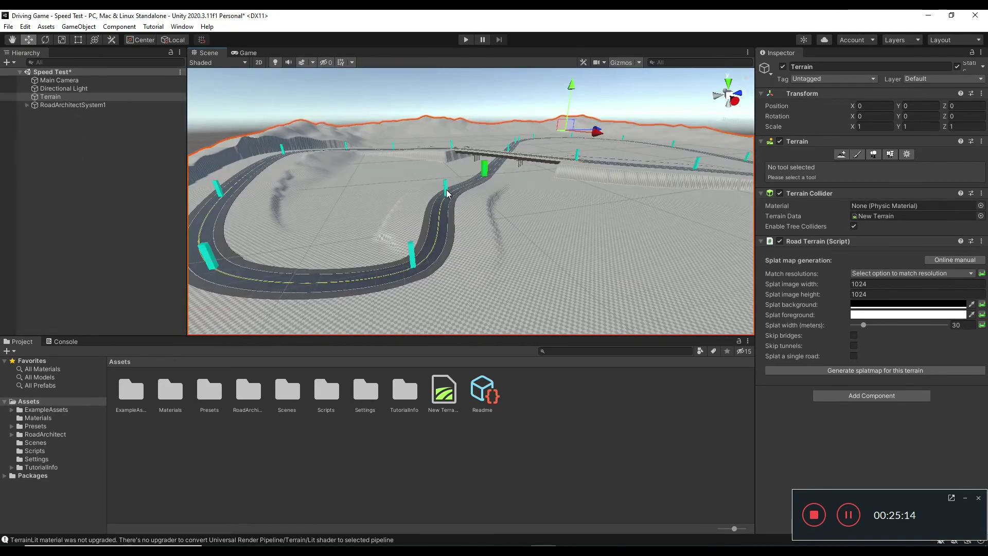
# - Delete the road node at the bend before the bridge underpass and Node8 on the far curve
pyautogui.click(445, 195)
pyautogui.press('Delete')
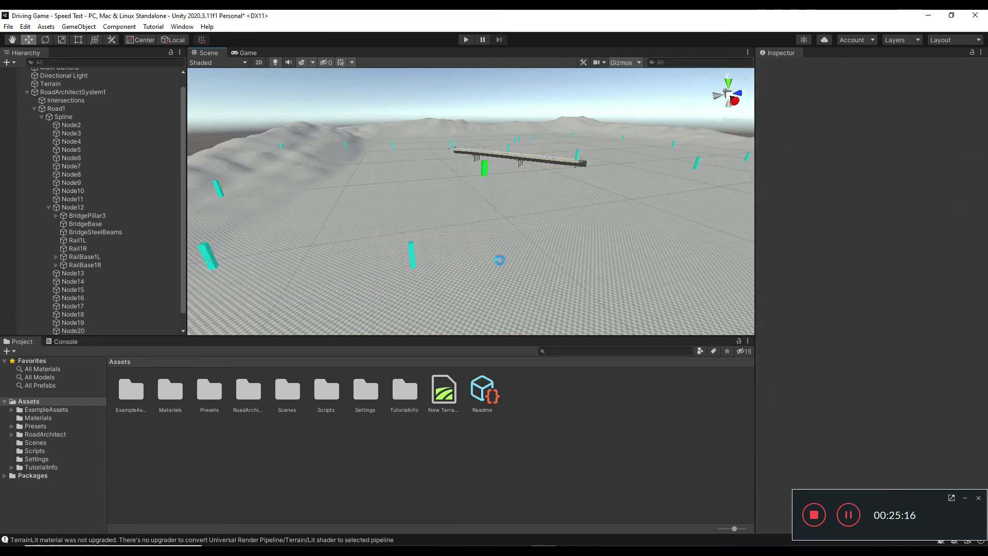
pyautogui.keyDown('alt'); pyautogui.moveTo(540, 235); pyautogui.dragTo(583, 223); pyautogui.keyUp('alt')
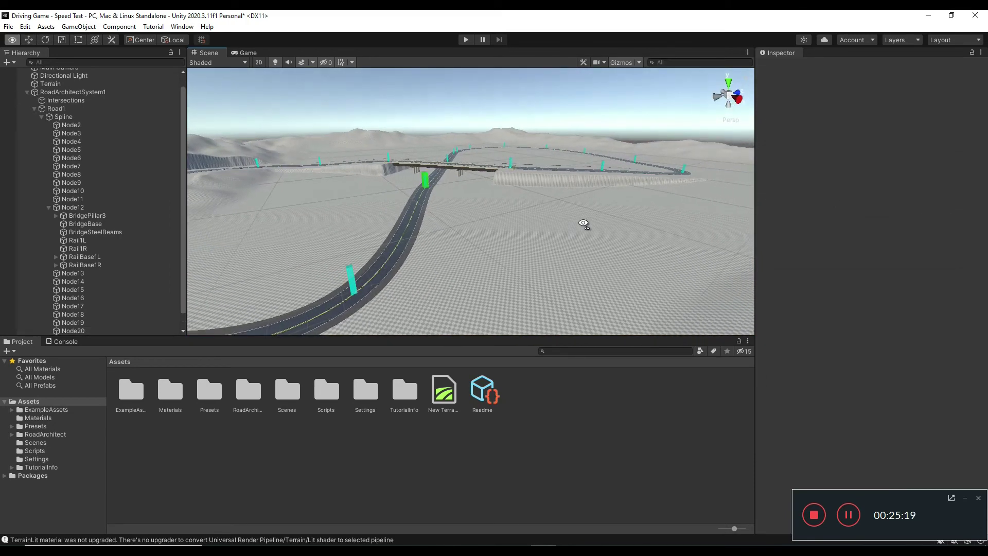
pyautogui.click(584, 155)
pyautogui.click(585, 154)
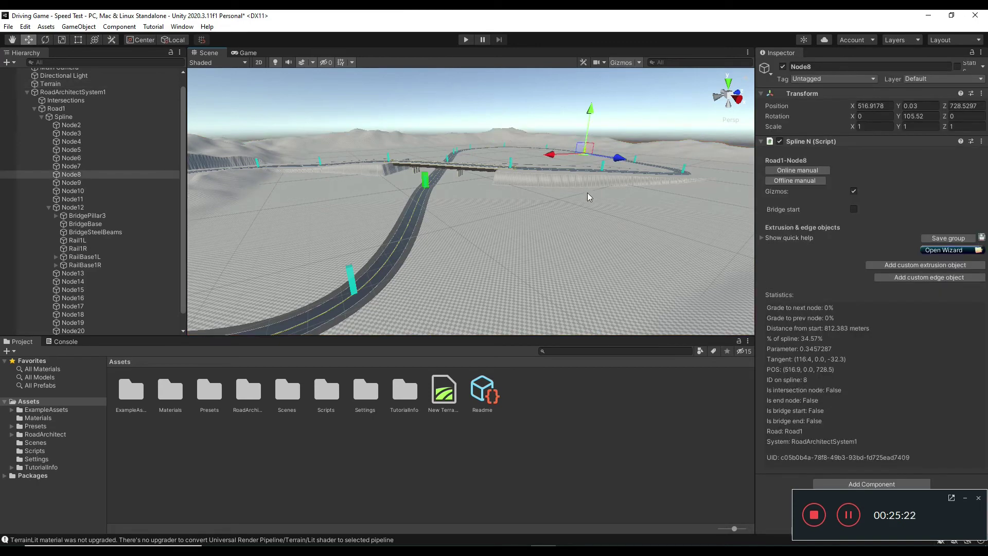
pyautogui.press('Delete')
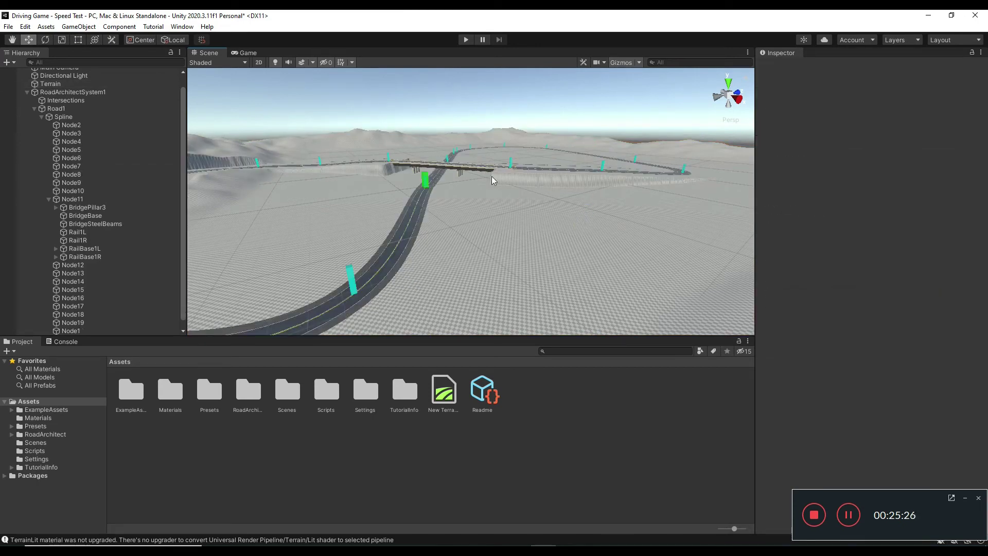
# - Smooth the rough terrain ridge inside the near road loop using Smooth Height with brush size 22
pyautogui.keyDown('alt'); pyautogui.moveTo(511, 192); pyautogui.dragTo(321, 230); pyautogui.keyUp('alt')
pyautogui.click(341, 246)
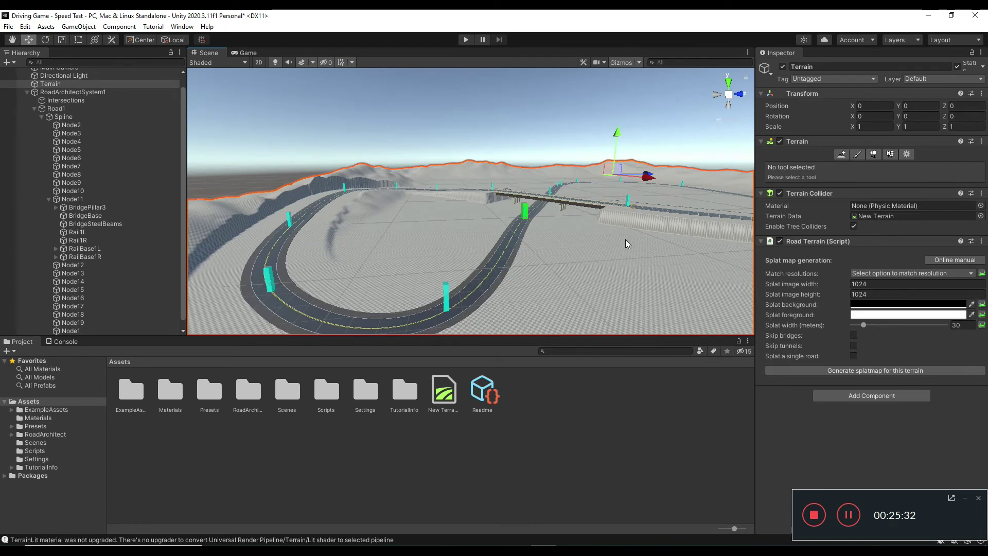
pyautogui.click(857, 156)
pyautogui.click(849, 165)
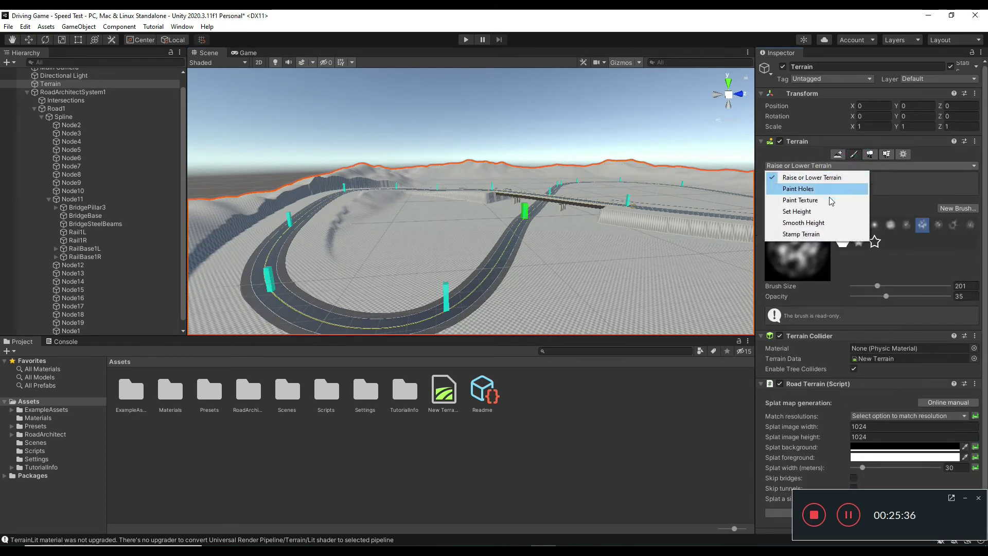
pyautogui.click(826, 222)
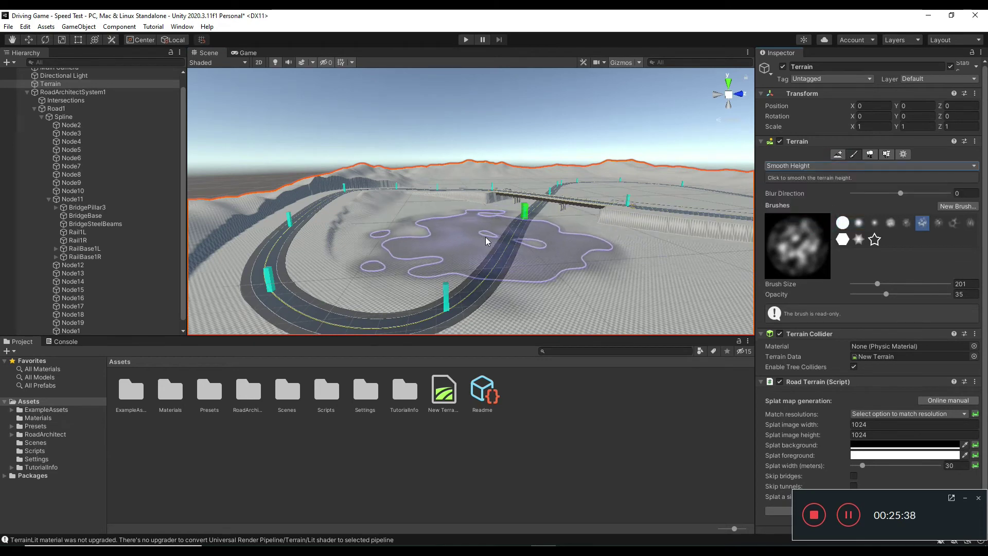
pyautogui.moveTo(869, 283); pyautogui.dragTo(862, 284)
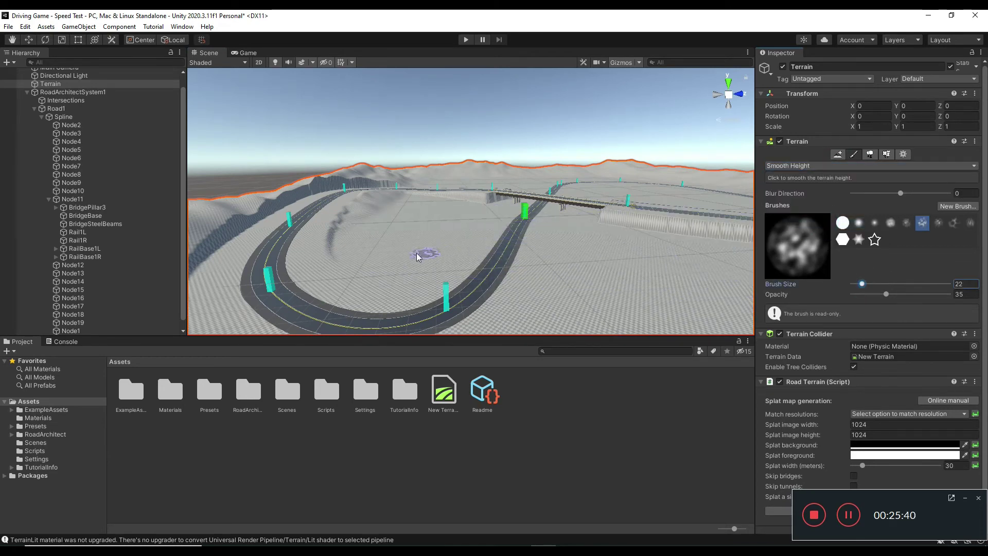
pyautogui.moveTo(342, 256)
pyautogui.mouseDown()
pyautogui.moveTo(335, 245)
pyautogui.moveTo(348, 216)
pyautogui.moveTo(322, 252)
pyautogui.moveTo(334, 222)
pyautogui.moveTo(341, 254)
pyautogui.mouseUp()
# - Smooth the steep hillside edge along the outside of the near road loop with the same brush
pyautogui.press('Left')
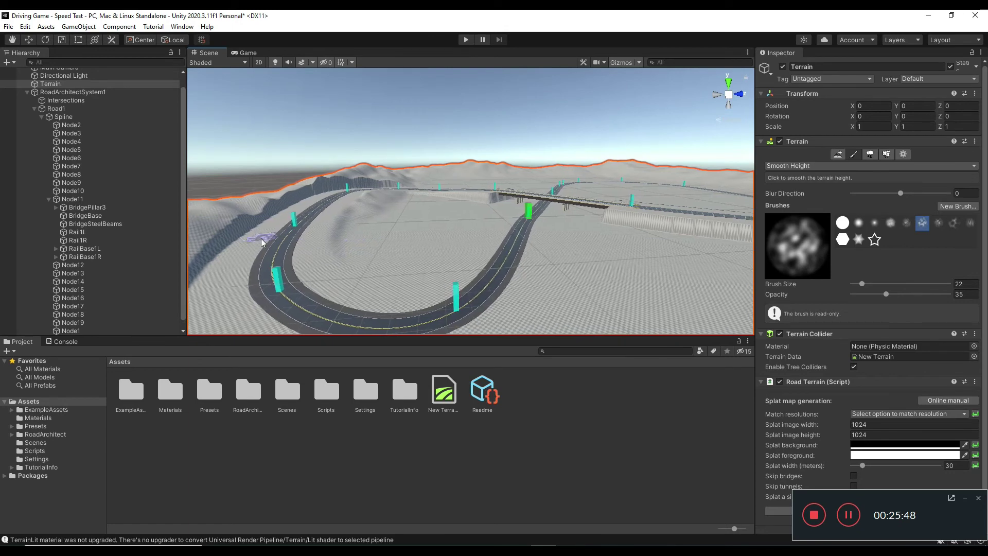
pyautogui.press('Left')
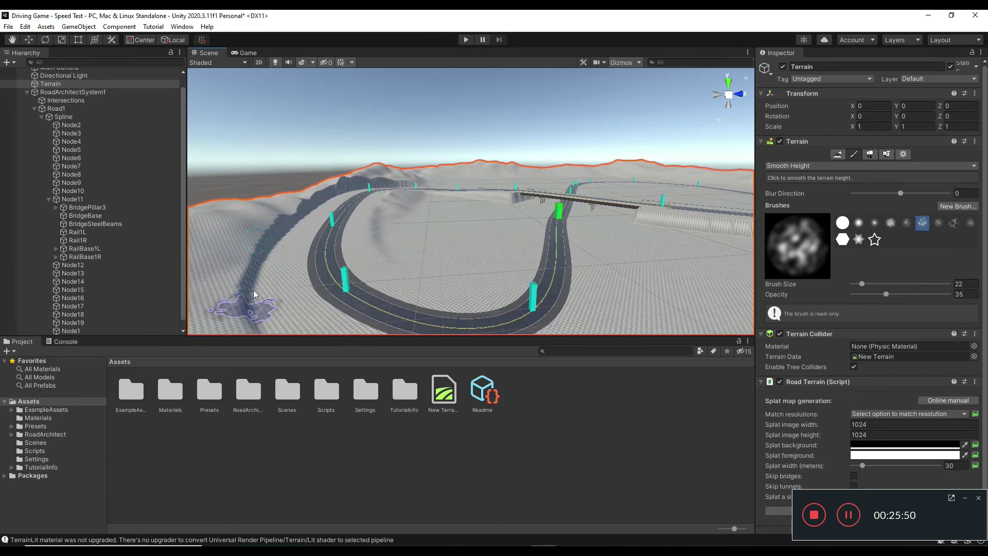
pyautogui.moveTo(262, 254)
pyautogui.mouseDown()
pyautogui.moveTo(249, 255)
pyautogui.moveTo(257, 273)
pyautogui.moveTo(291, 209)
pyautogui.moveTo(272, 235)
pyautogui.moveTo(264, 225)
pyautogui.moveTo(282, 223)
pyautogui.moveTo(247, 282)
pyautogui.moveTo(276, 261)
pyautogui.mouseUp()
pyautogui.moveTo(273, 258); pyautogui.dragTo(238, 329, button='right')
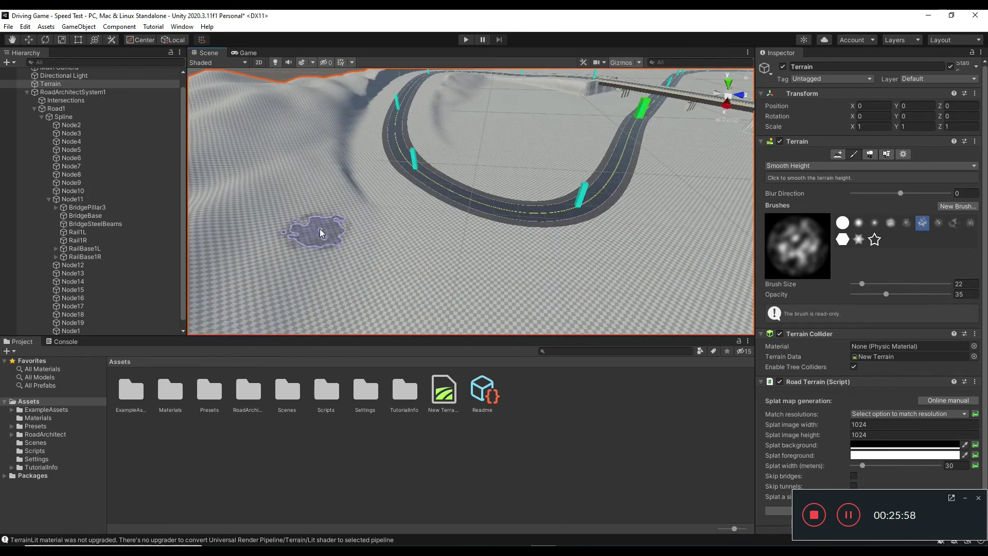
pyautogui.moveTo(342, 183)
pyautogui.mouseDown()
pyautogui.moveTo(350, 179)
pyautogui.moveTo(360, 197)
pyautogui.moveTo(340, 150)
pyautogui.moveTo(347, 168)
pyautogui.mouseUp()
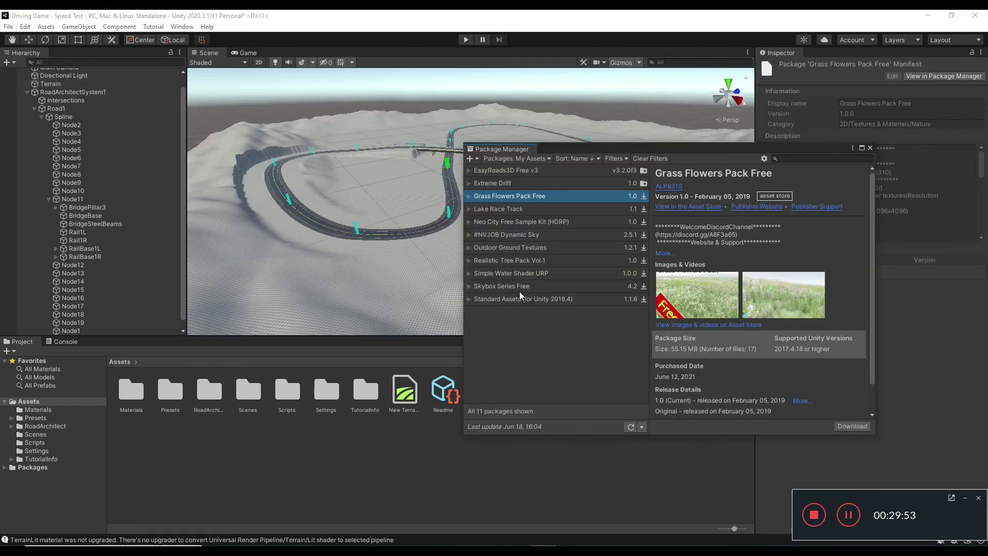
# - Show the details of the Skybox Series Free package in the Package Manager
pyautogui.click(521, 287)
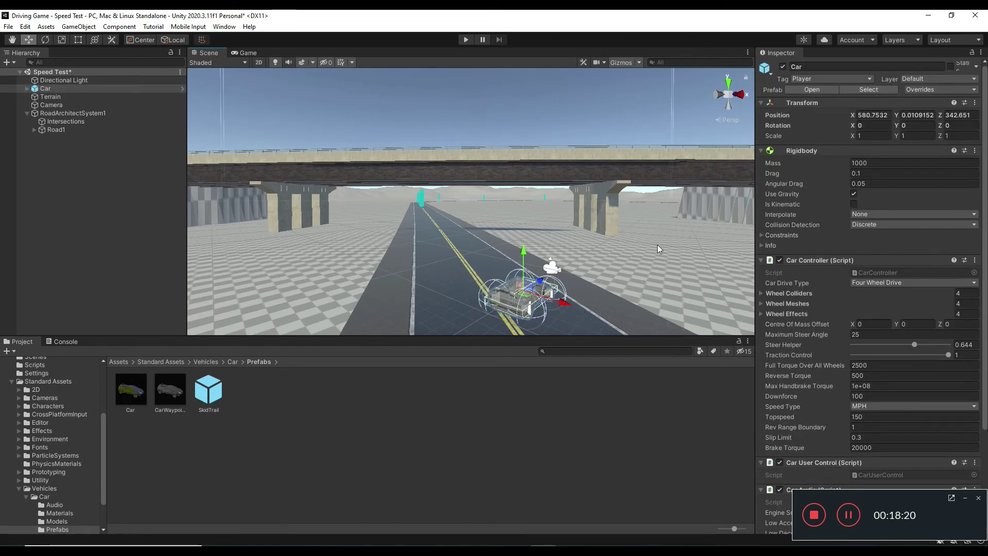
pyautogui.moveTo(657, 245); pyautogui.dragTo(675, 264, button='right')
pyautogui.scroll(3, 650, 275)
pyautogui.scroll(-4, 650, 277)
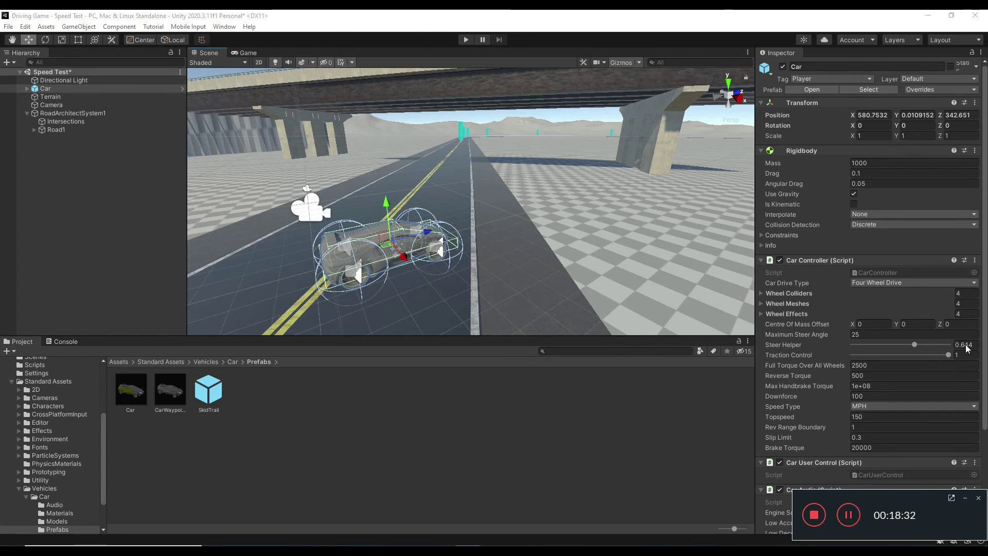
# - Rotate the car to -49.375 degrees around Y so it faces along the road, and make the Camera a child of the Car
pyautogui.click(45, 39)
pyautogui.moveTo(396, 260); pyautogui.dragTo(433, 239)
pyautogui.click(29, 40)
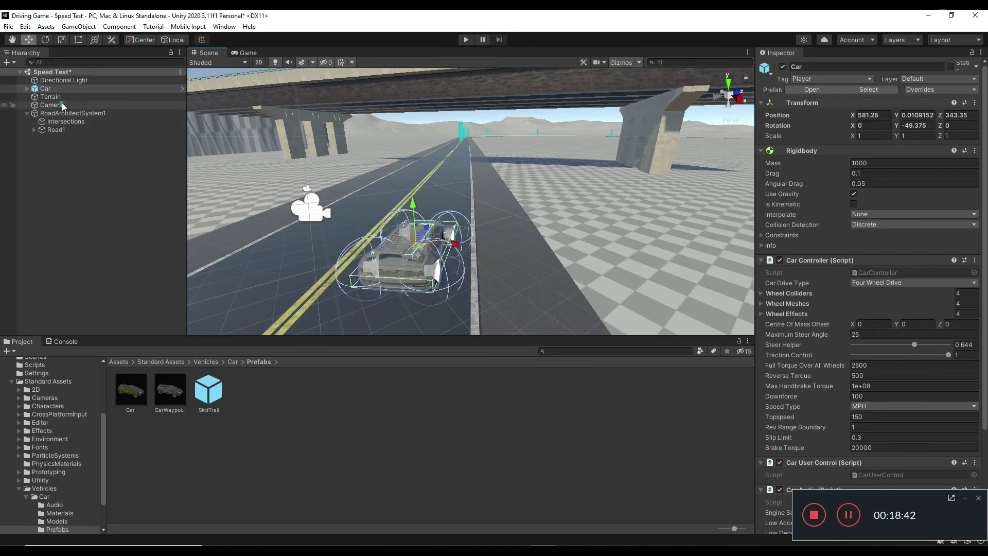
pyautogui.moveTo(51, 104); pyautogui.dragTo(58, 88)
# - Position the camera behind and above the car at local X 0.38, Y 3.3, Z -7.66, and save the scene
pyautogui.press('f')
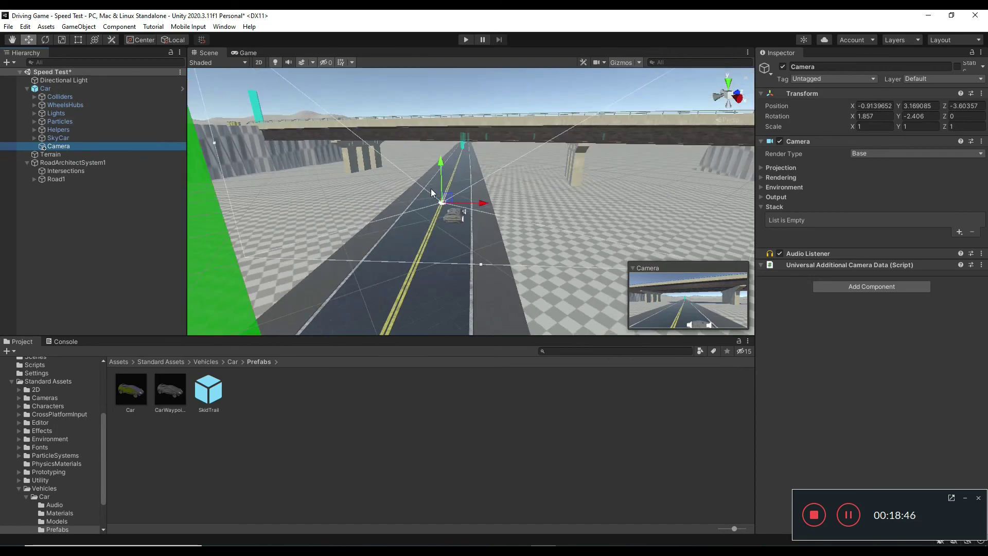
pyautogui.moveTo(477, 205); pyautogui.dragTo(487, 205)
pyautogui.moveTo(553, 167); pyautogui.dragTo(511, 165, button='right')
pyautogui.keyDown('alt'); pyautogui.moveTo(507, 193); pyautogui.dragTo(436, 183); pyautogui.keyUp('alt')
pyautogui.moveTo(580, 184); pyautogui.dragTo(541, 190)
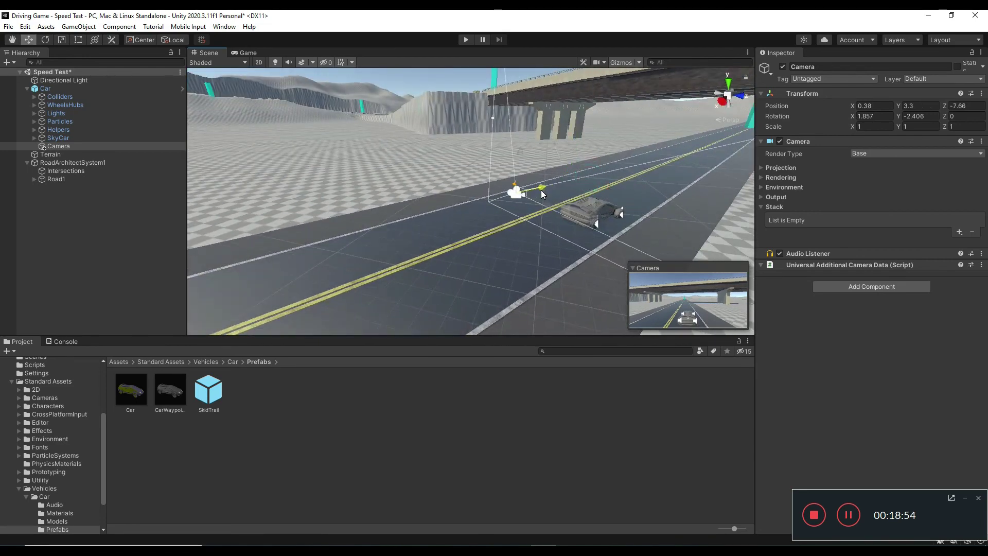
pyautogui.click(8, 26)
pyautogui.click(42, 73)
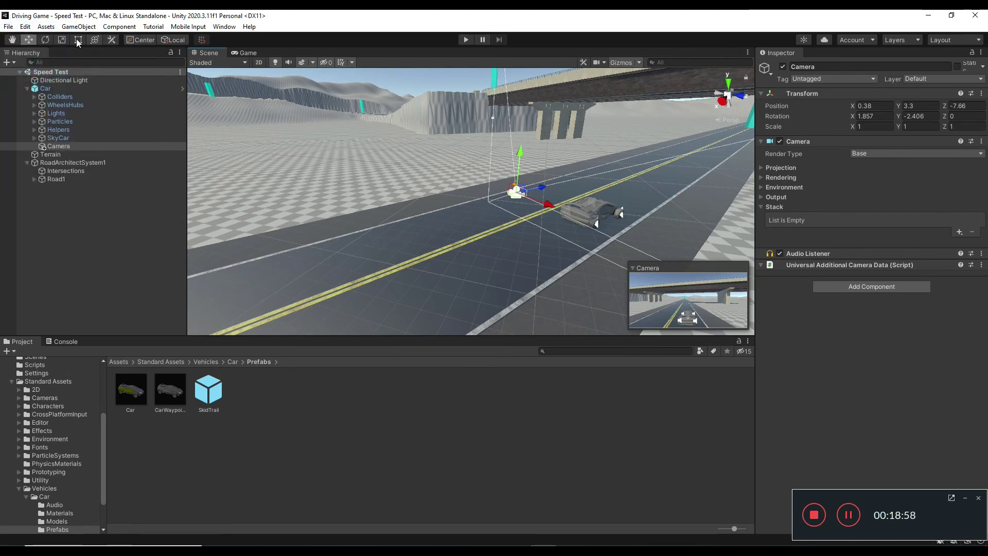
# - Play the scene and test-drive the car under the bridge, along the straight, into the curve and across the open terrain beside the road
pyautogui.click(465, 39)
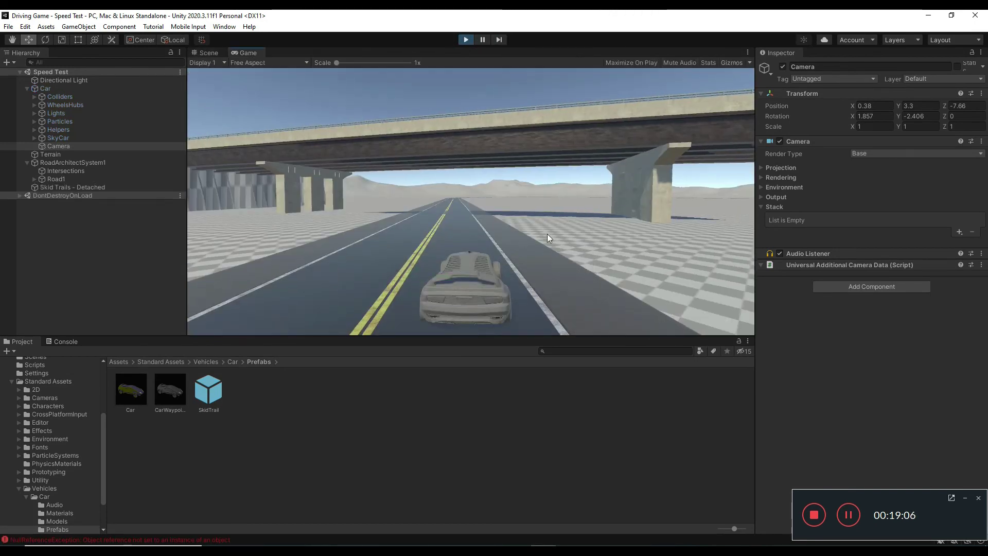
pyautogui.press('w')
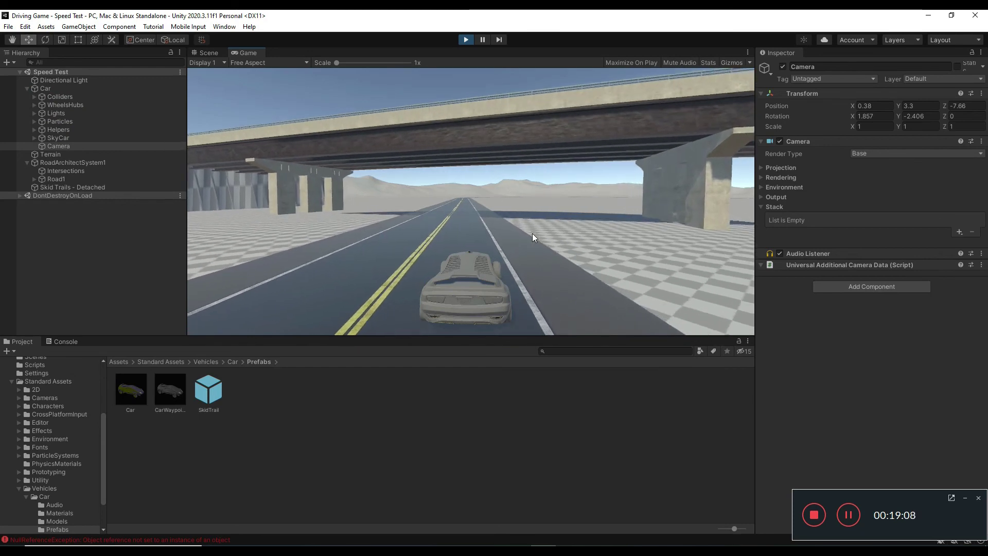
pyautogui.press('a')
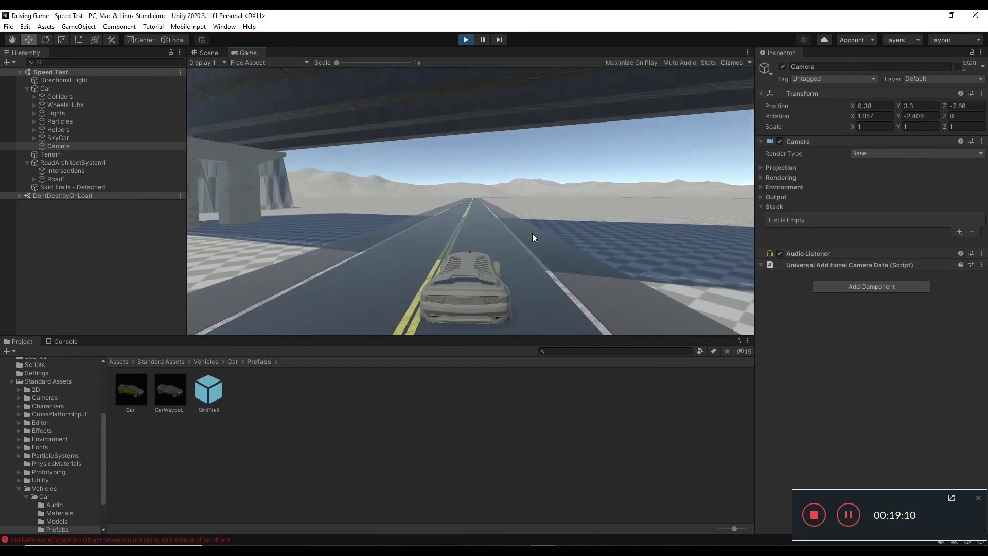
pyautogui.press('w')
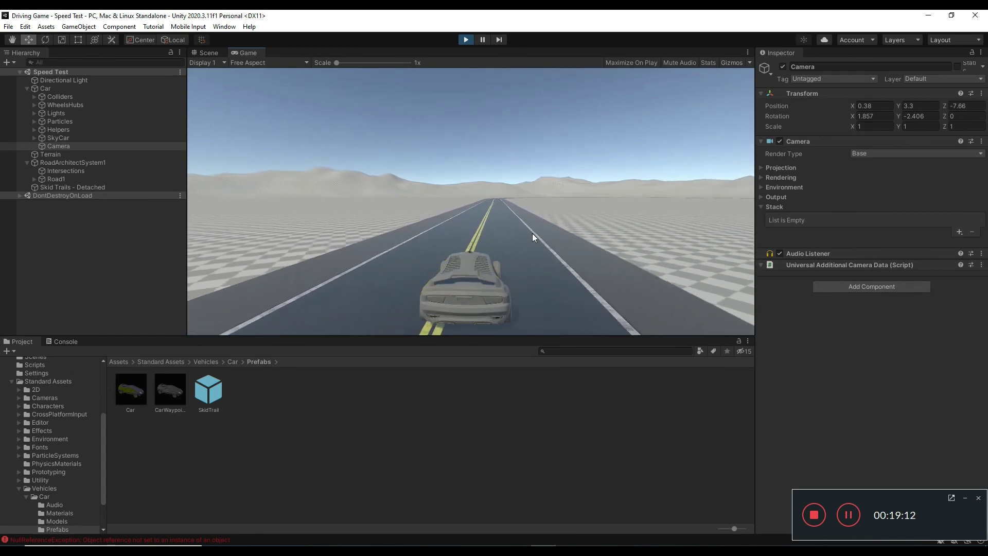
pyautogui.press('d')
pyautogui.press('a')
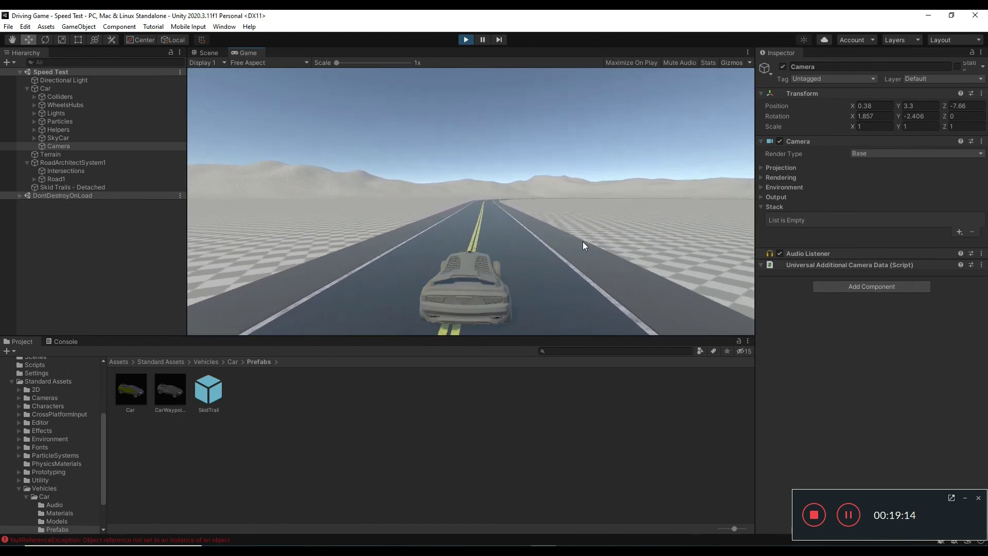
pyautogui.press('w')
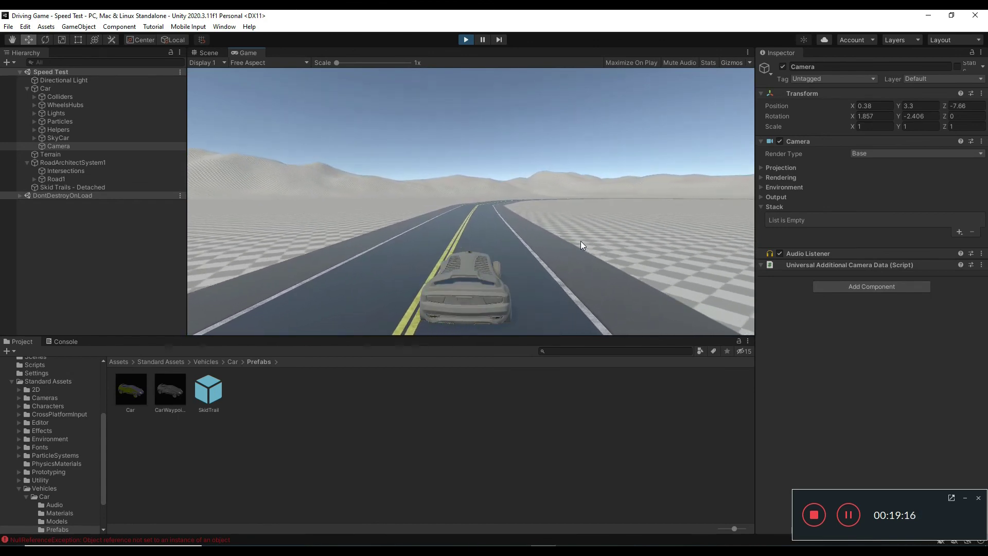
pyautogui.press('w')
pyautogui.press('d')
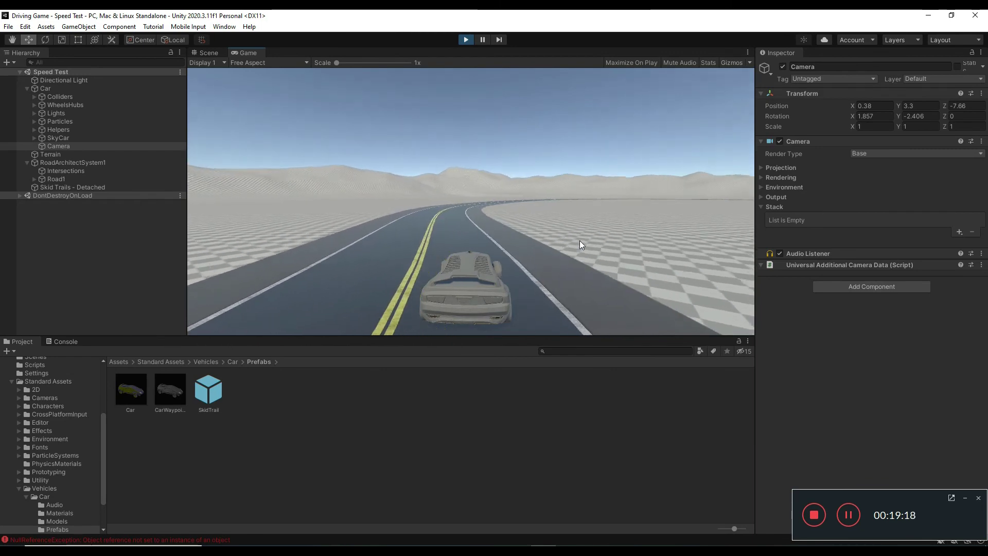
pyautogui.press('w')
pyautogui.press('d')
pyautogui.press('a')
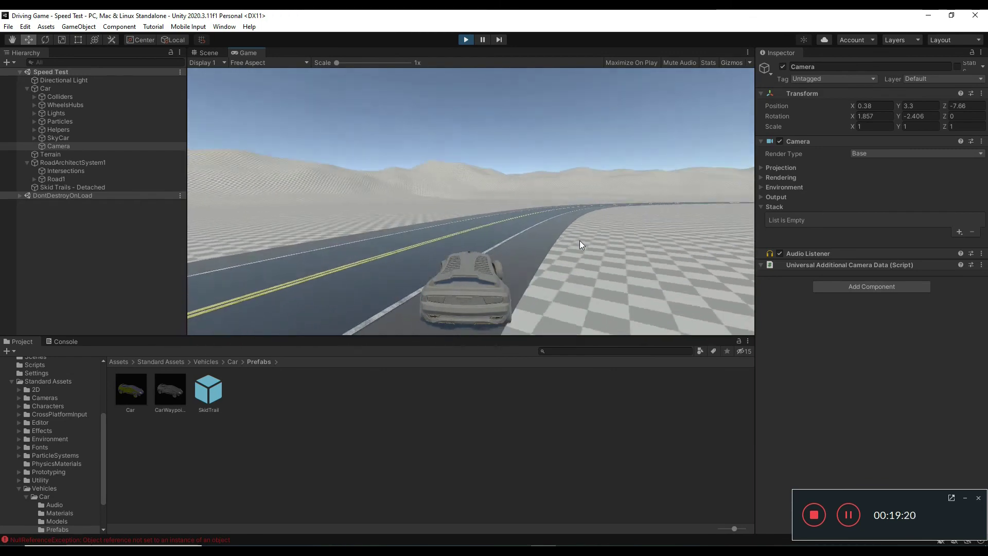
pyautogui.press('w')
pyautogui.press('d')
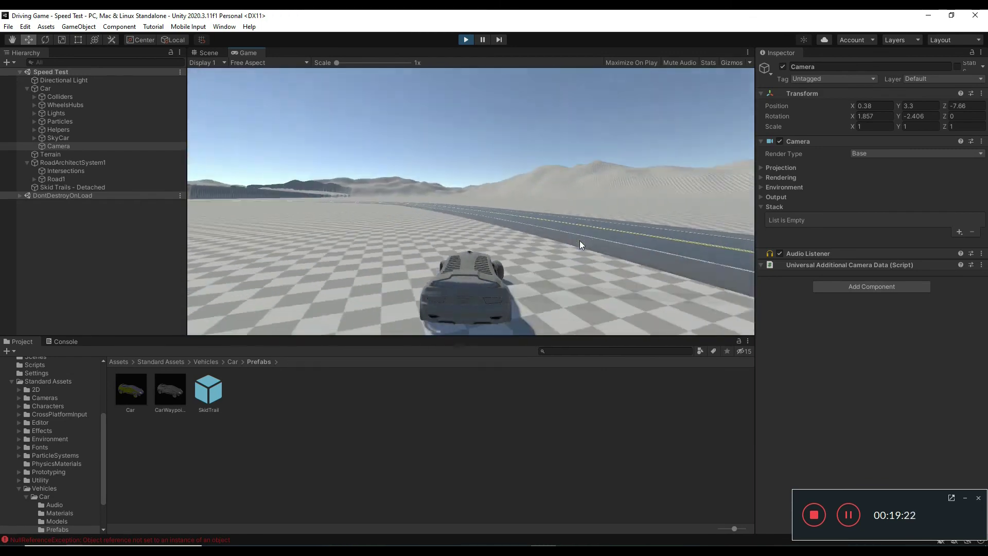
pyautogui.press('w')
pyautogui.press('d')
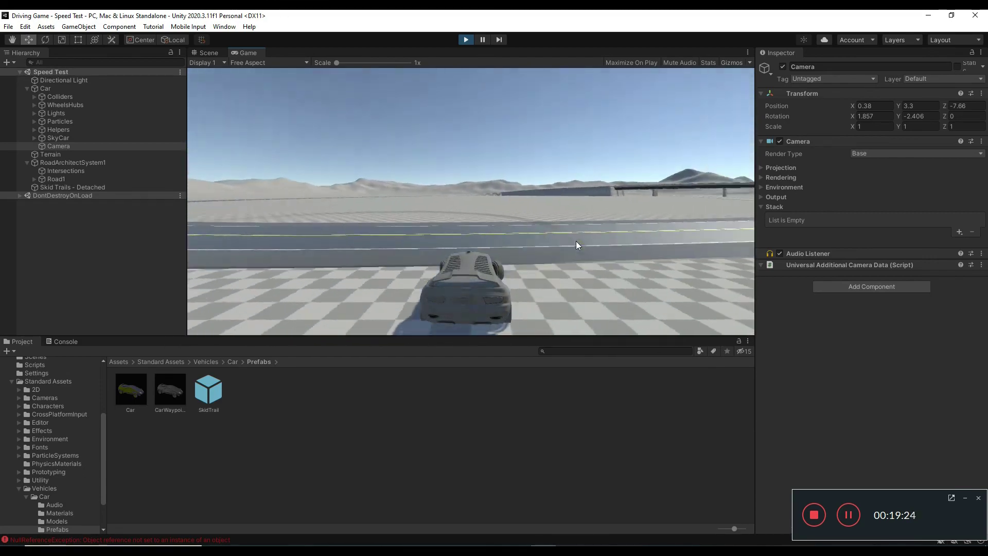
pyautogui.press('w')
pyautogui.press('d')
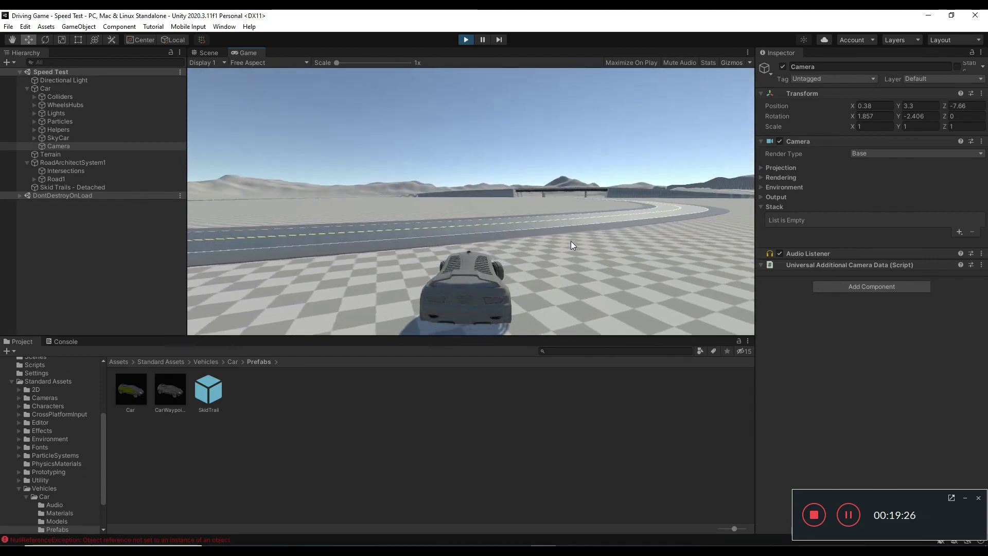